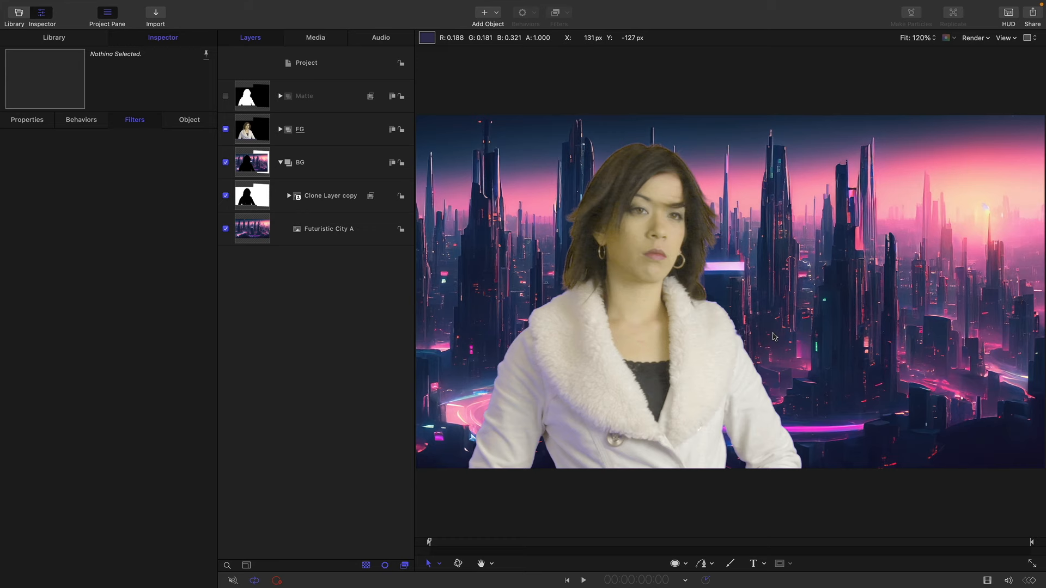
Step: Make a clone layer of the Matte group
scroll(773, 336, up, 10)
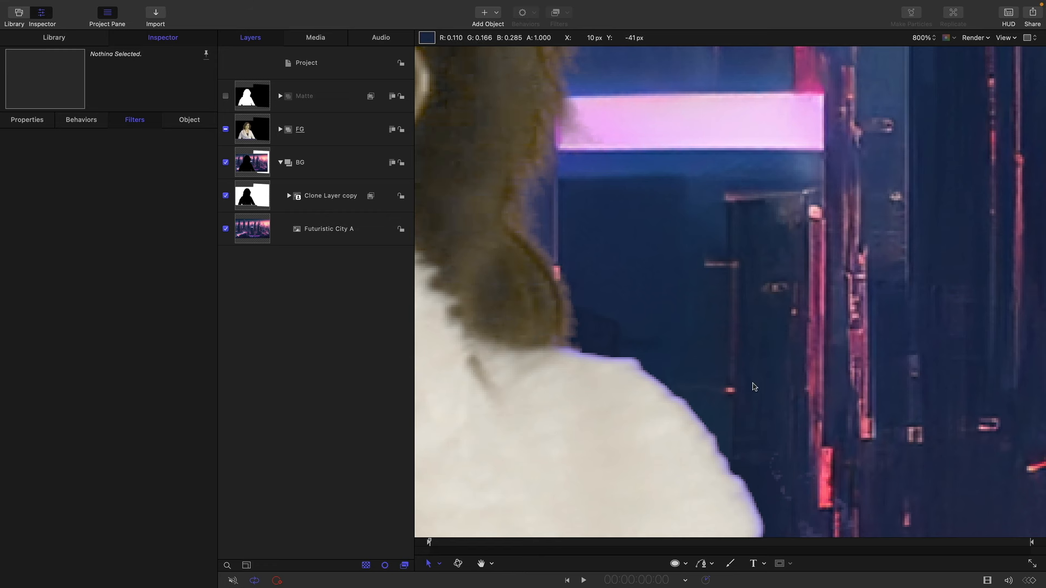
key(shift+z)
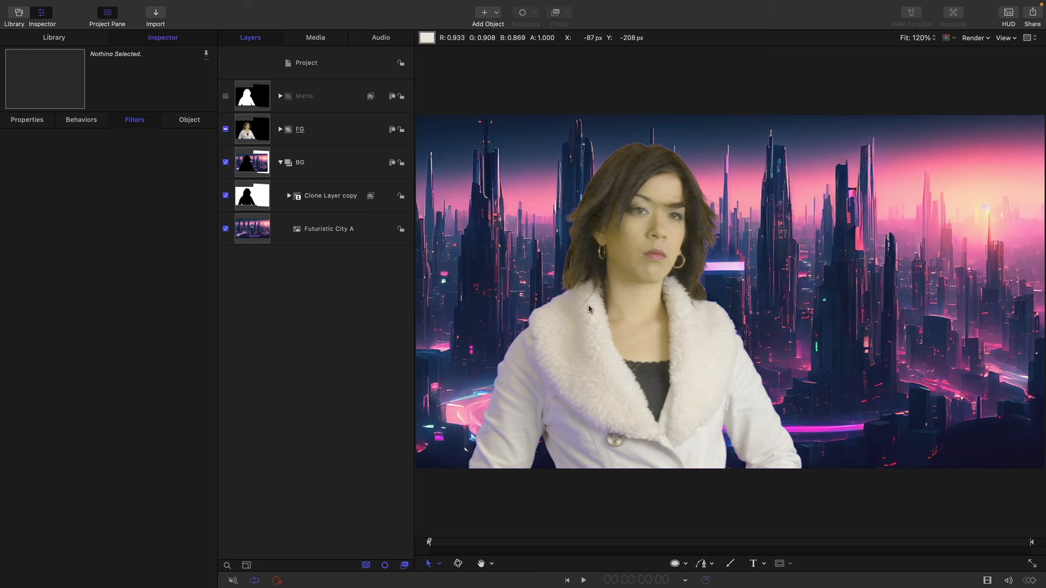
click(252, 96)
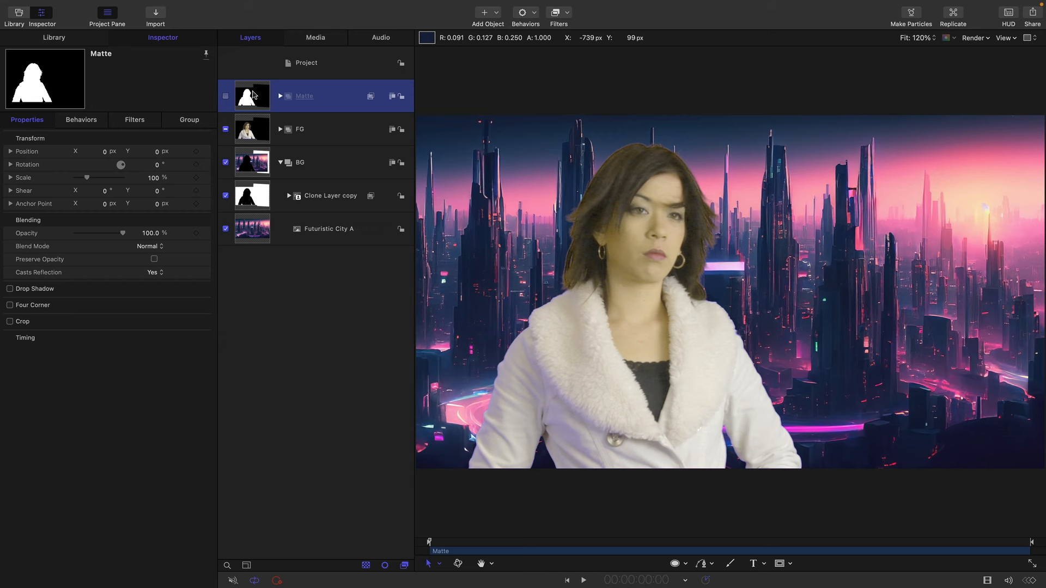
right_click(253, 95)
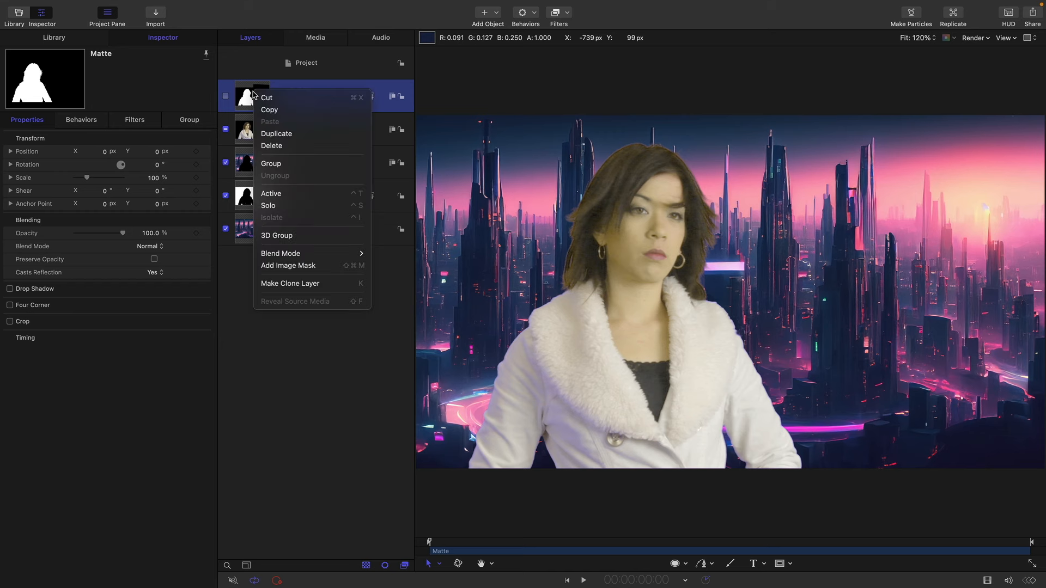
click(330, 283)
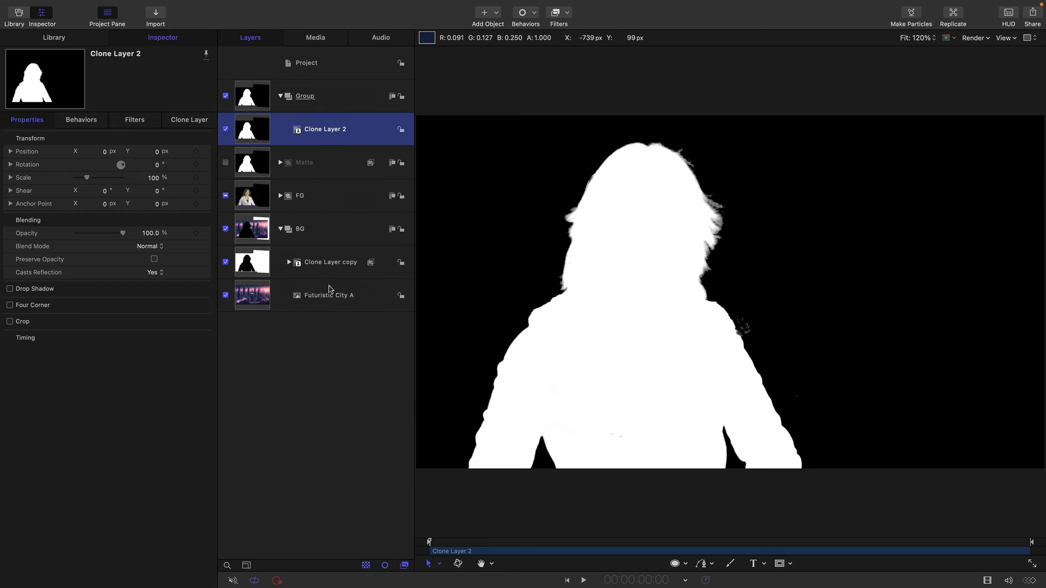
Step: Add a MinMax filter to the Matte clone layer, with mode Maximum and radius 1
click(568, 16)
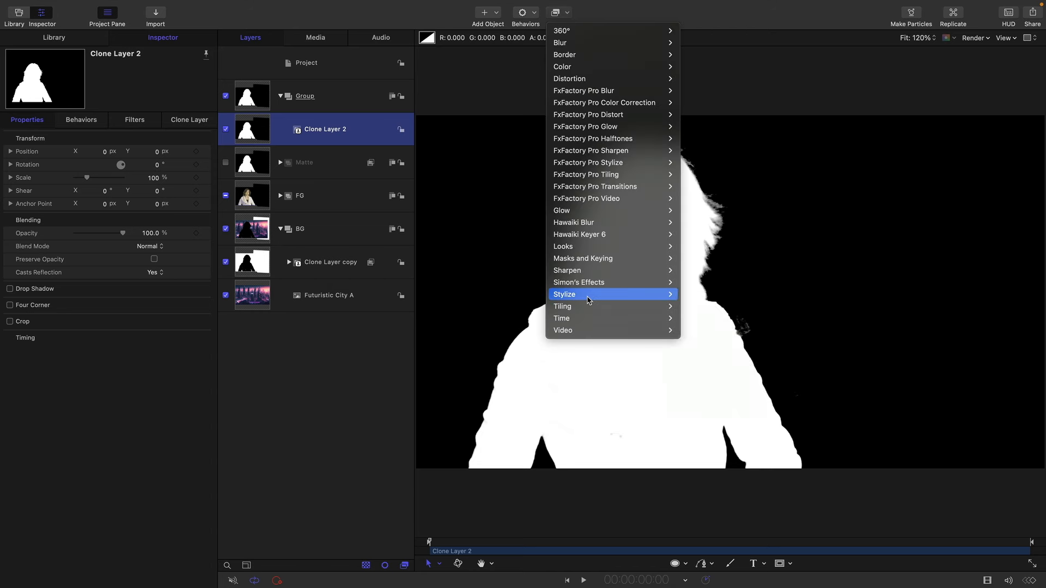
mouse_move(588, 300)
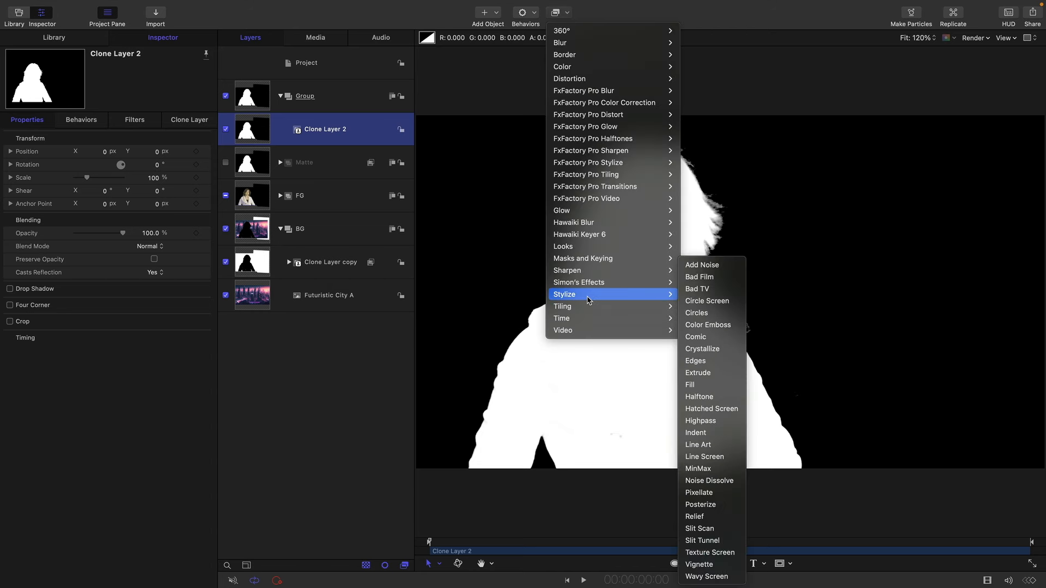
click(708, 472)
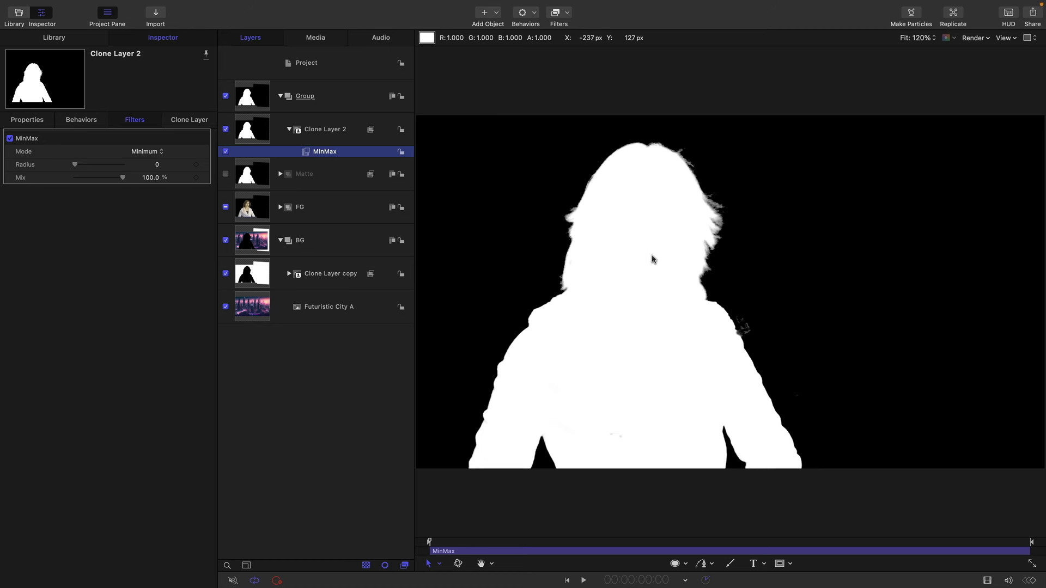
click(140, 155)
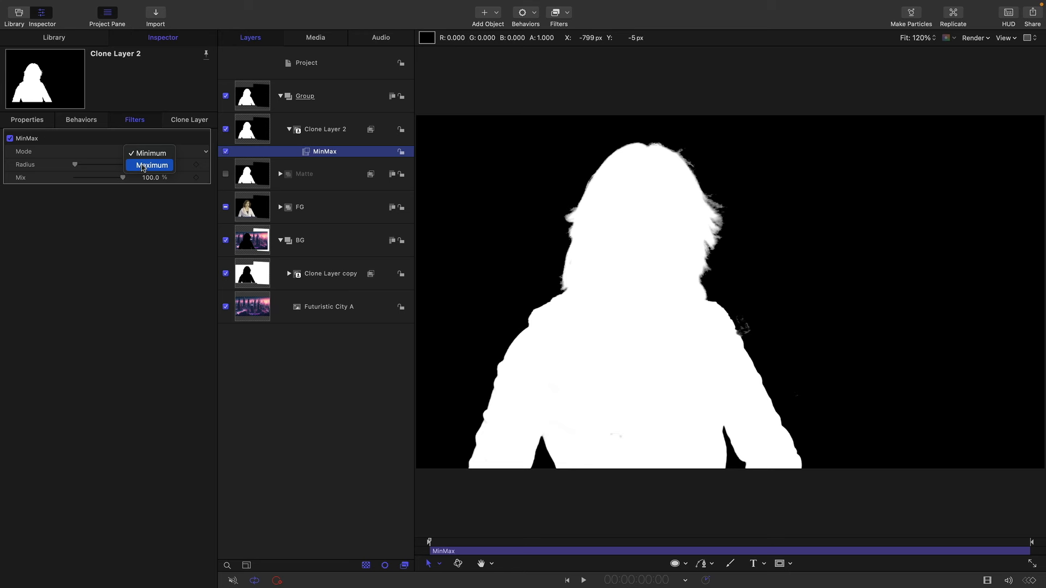
click(143, 166)
click(145, 166)
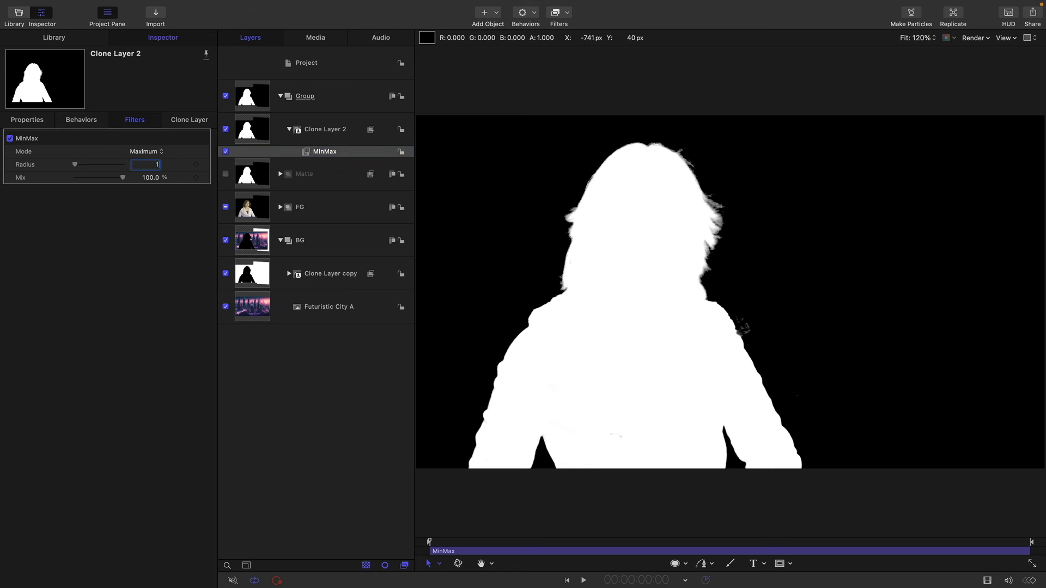
key(Return)
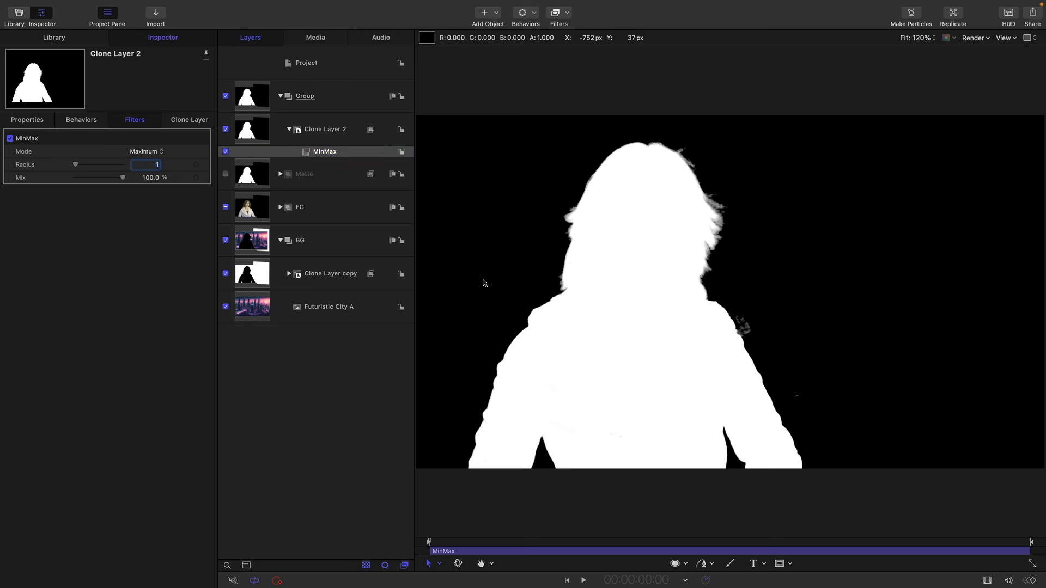
Step: Duplicate the filtered Matte clone layer and set the copy's MinMax mode to Minimum
right_click(244, 131)
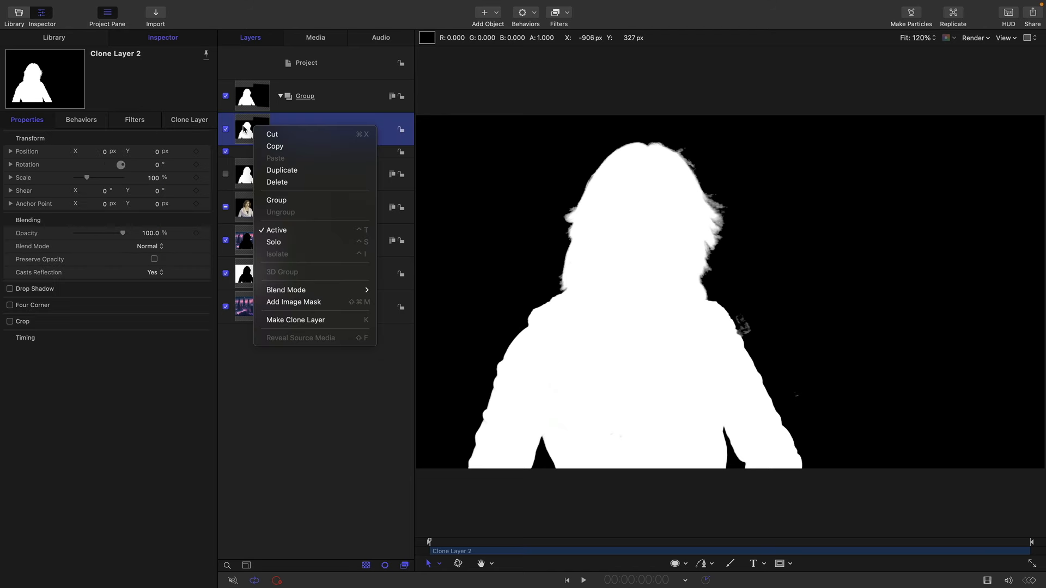
click(281, 170)
click(145, 122)
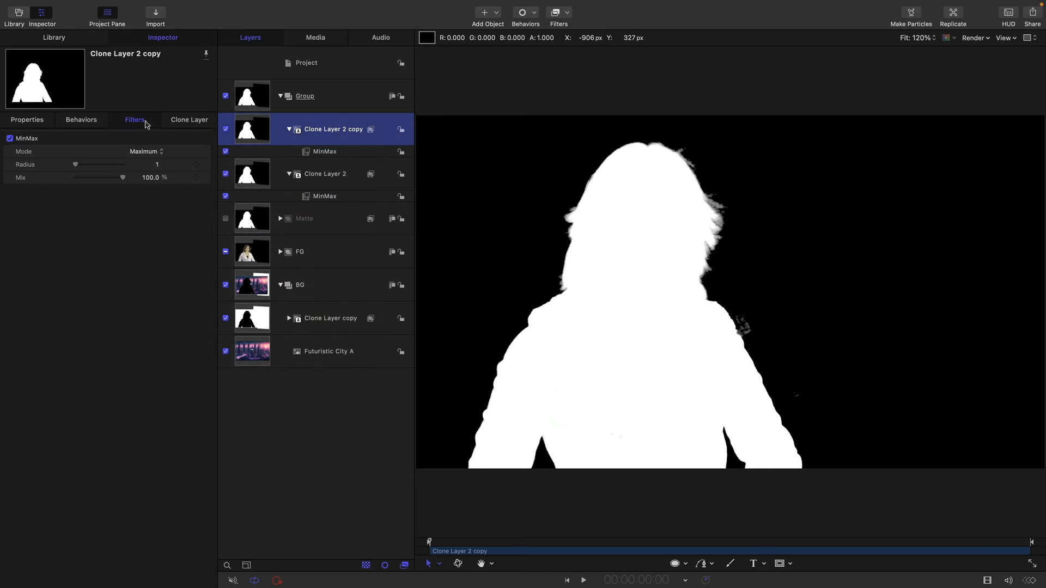
click(151, 152)
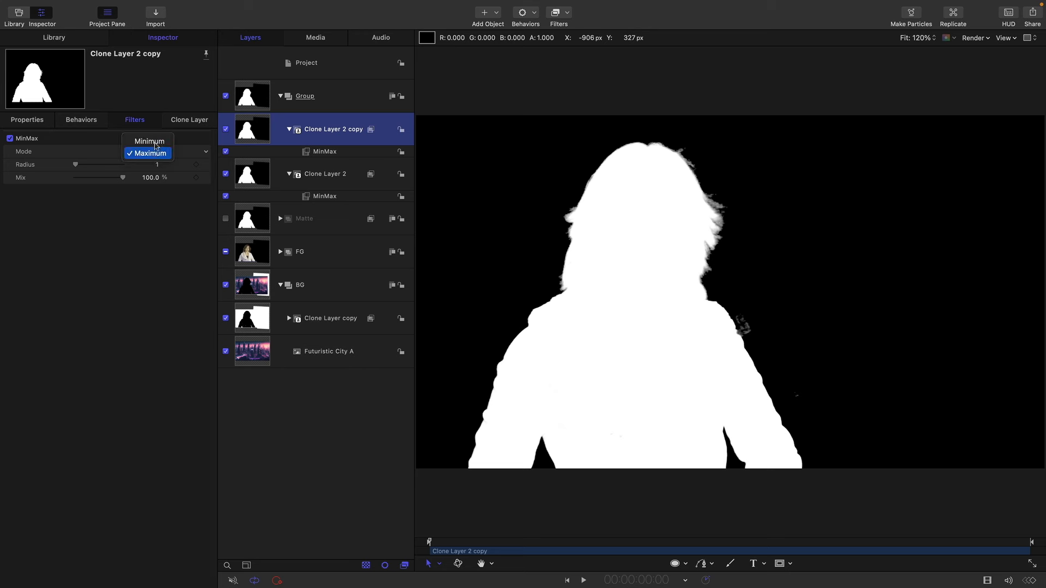
click(155, 144)
Step: Set the blend mode of the duplicated clone layer to Subtract
click(29, 122)
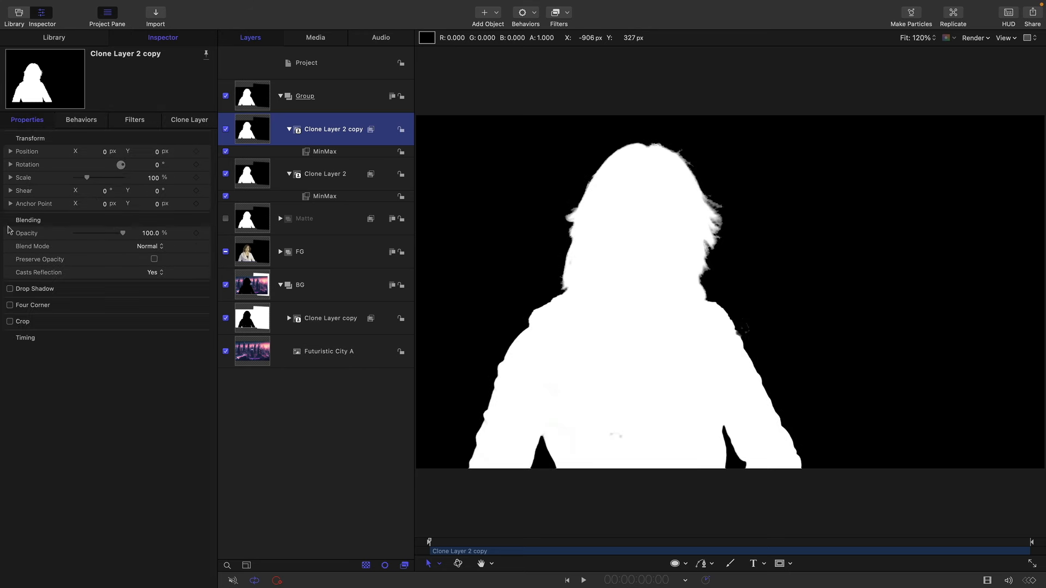
click(152, 248)
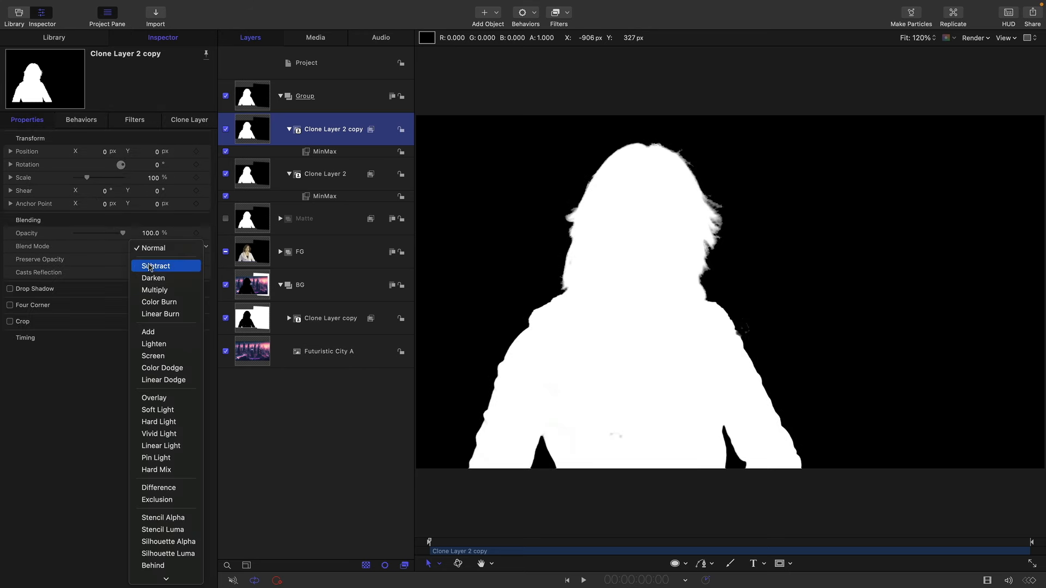
click(150, 267)
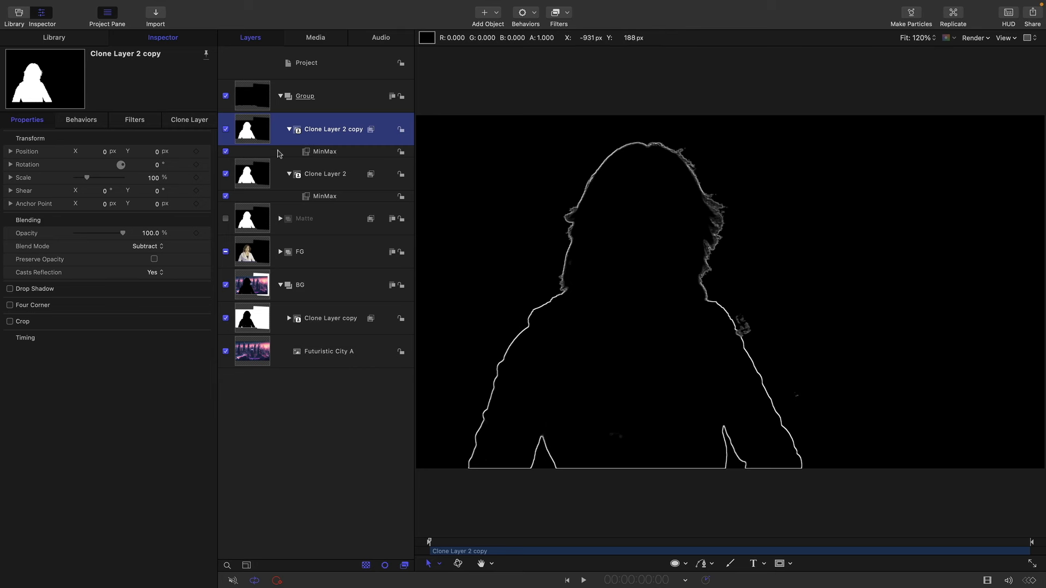
Step: Rename the group holding the two clone layers to Edge Matte and hide it
click(281, 97)
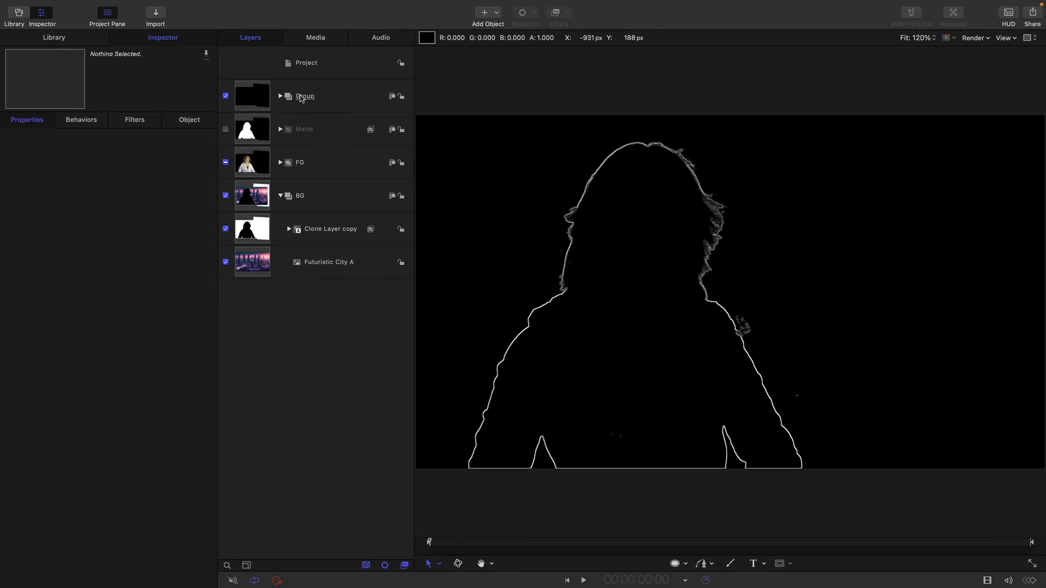
double_click(302, 97)
text(Edge Matte)
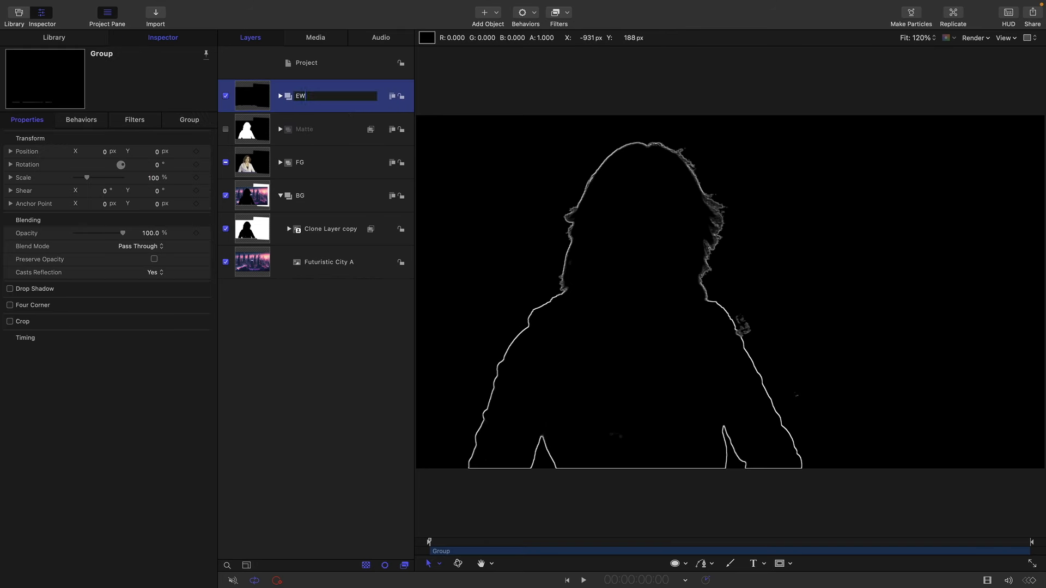
key(Return)
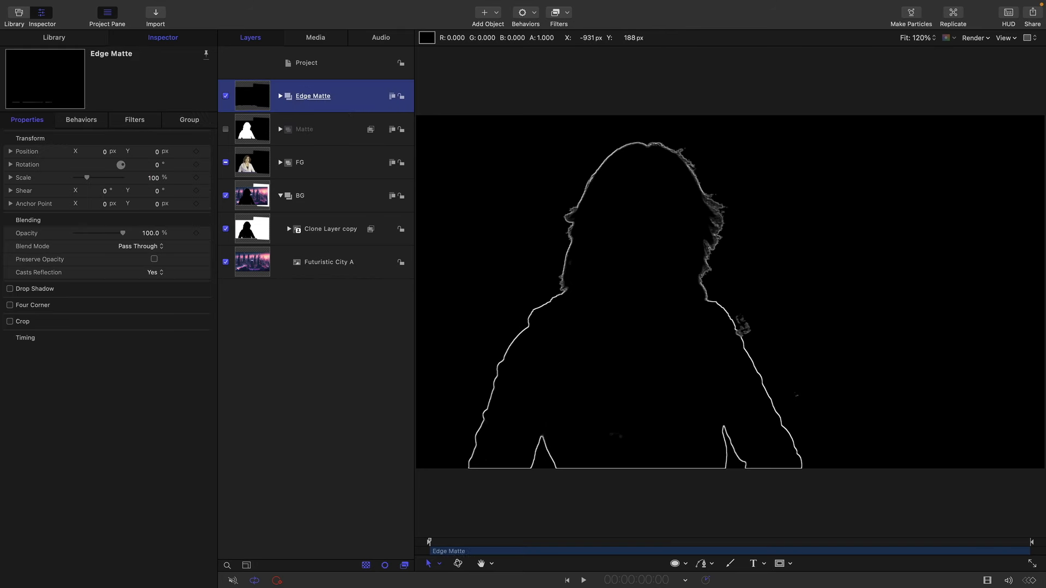
click(225, 97)
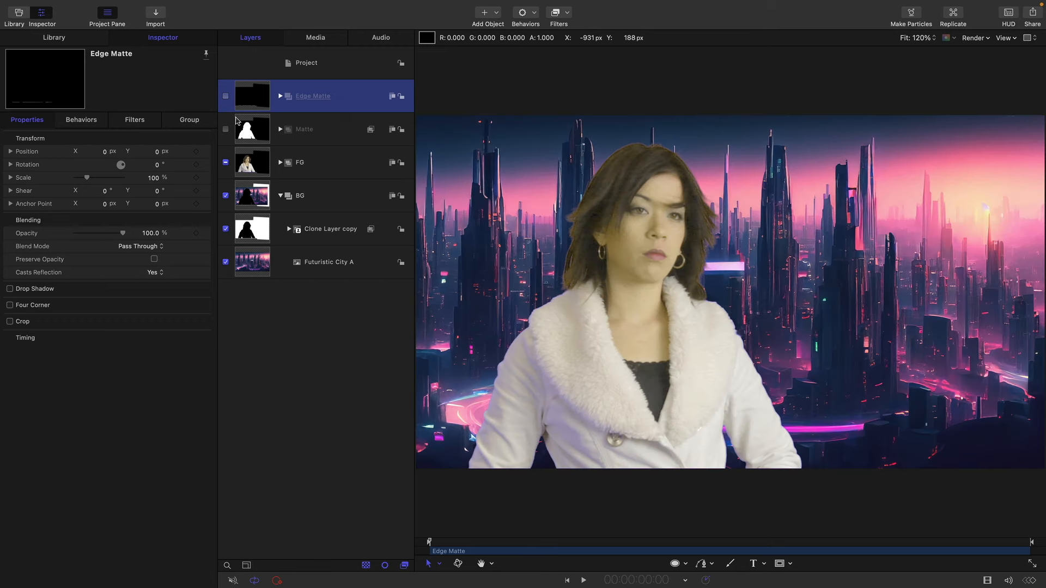
Step: Create a new group above FG and move the FG and BG groups into it
click(280, 195)
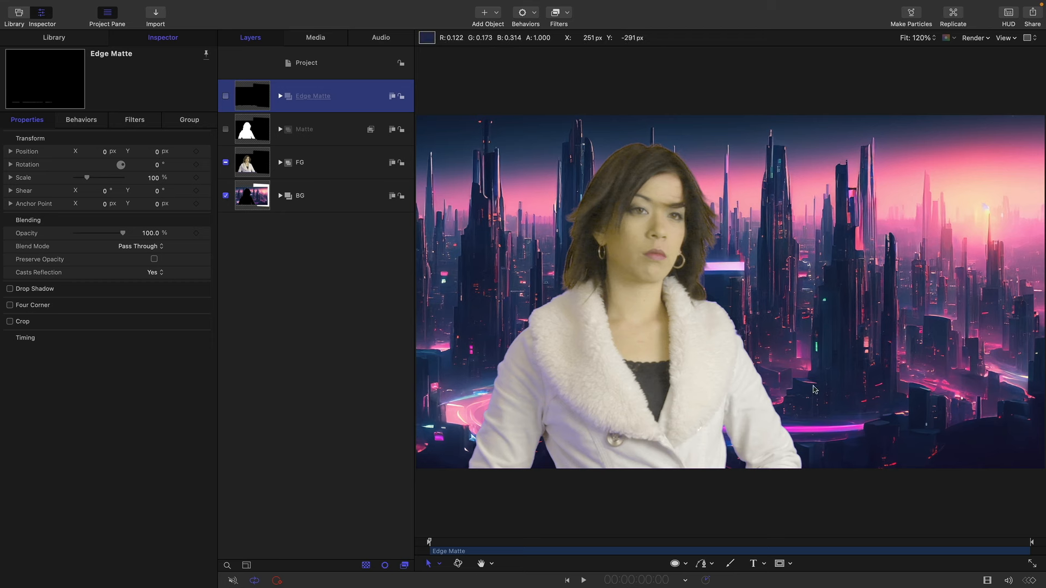
click(255, 172)
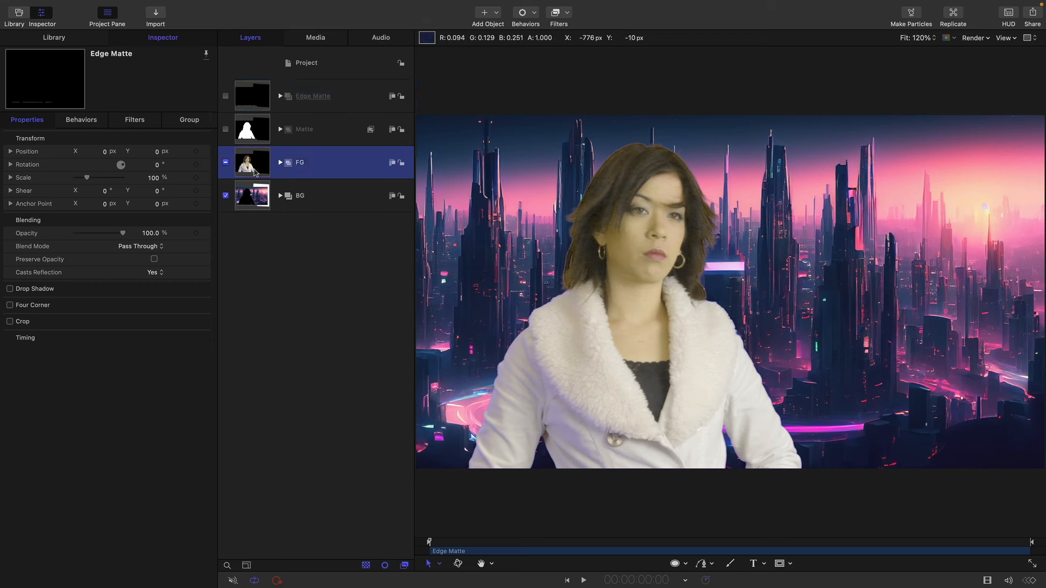
click(151, 6)
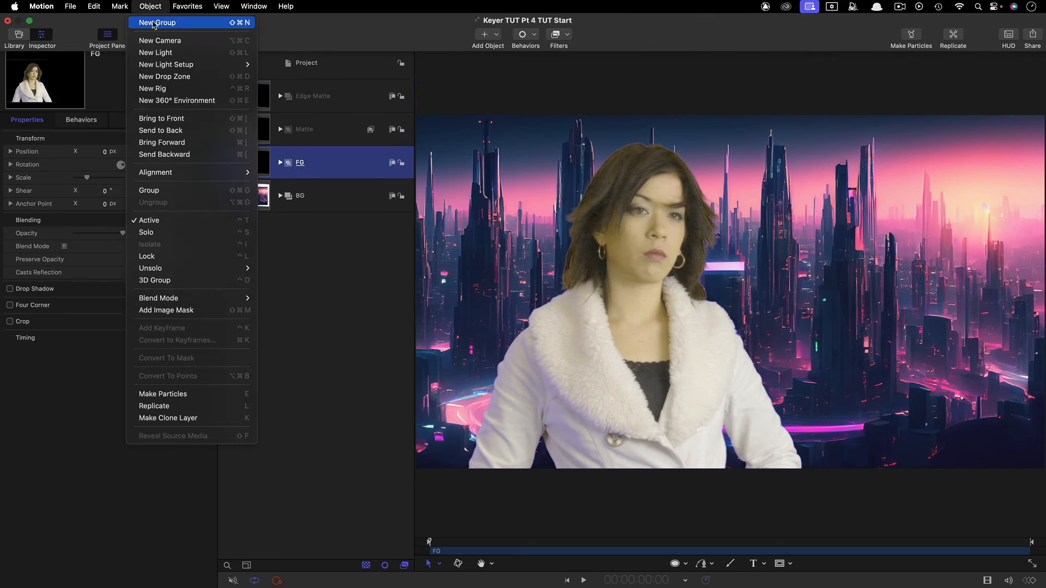
click(161, 21)
click(254, 208)
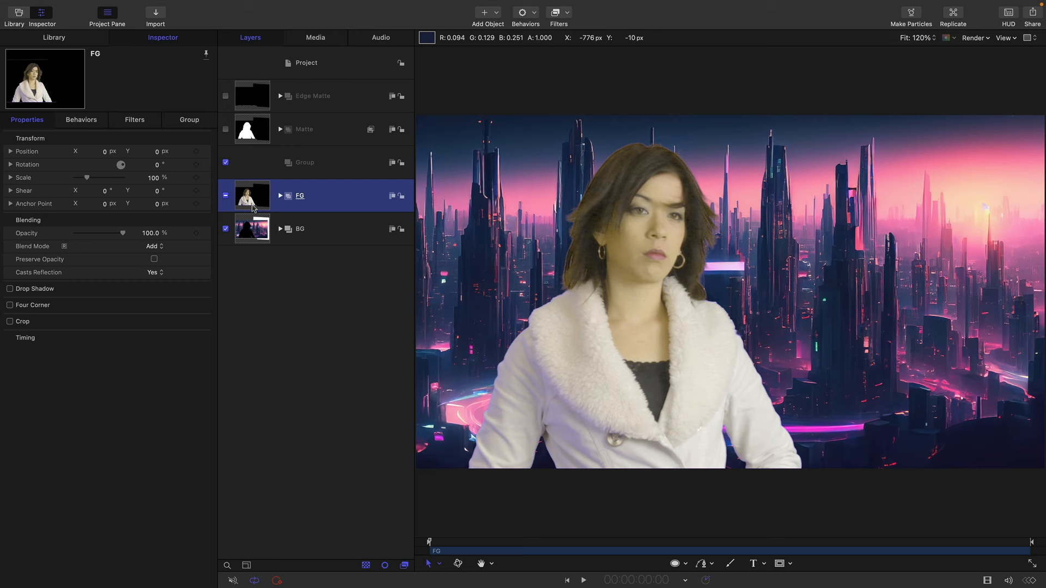
shift+click(255, 231)
drag(250, 197, 313, 165)
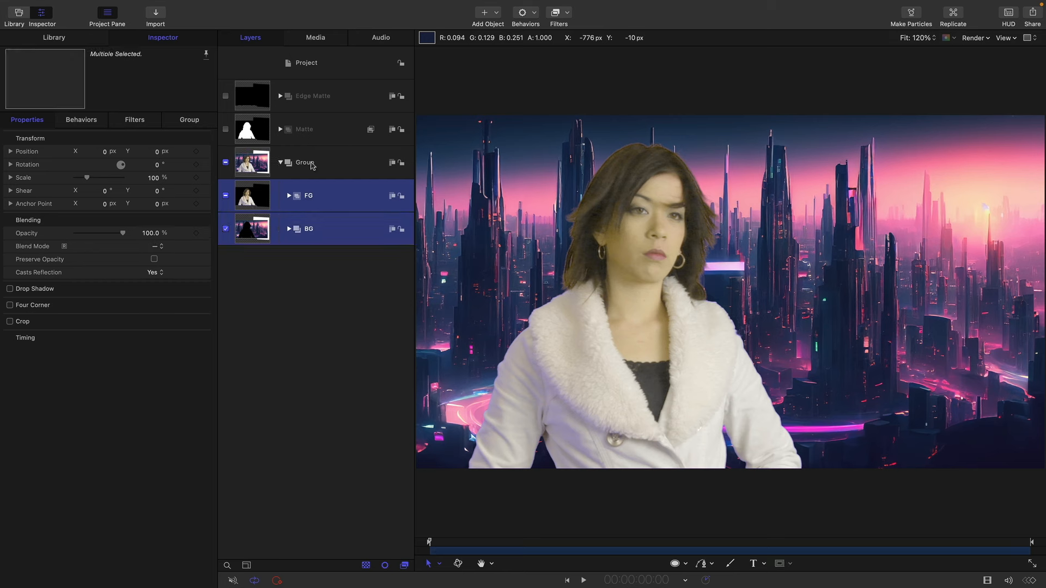
Step: Rename the group containing FG and BG to Composite and collapse it
double_click(308, 167)
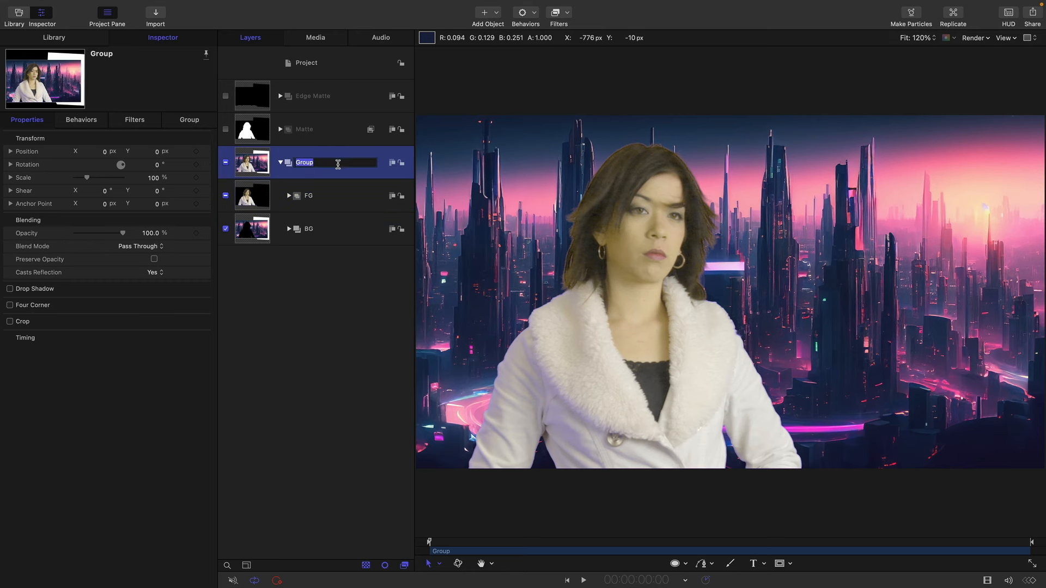
text(Composite)
key(Return)
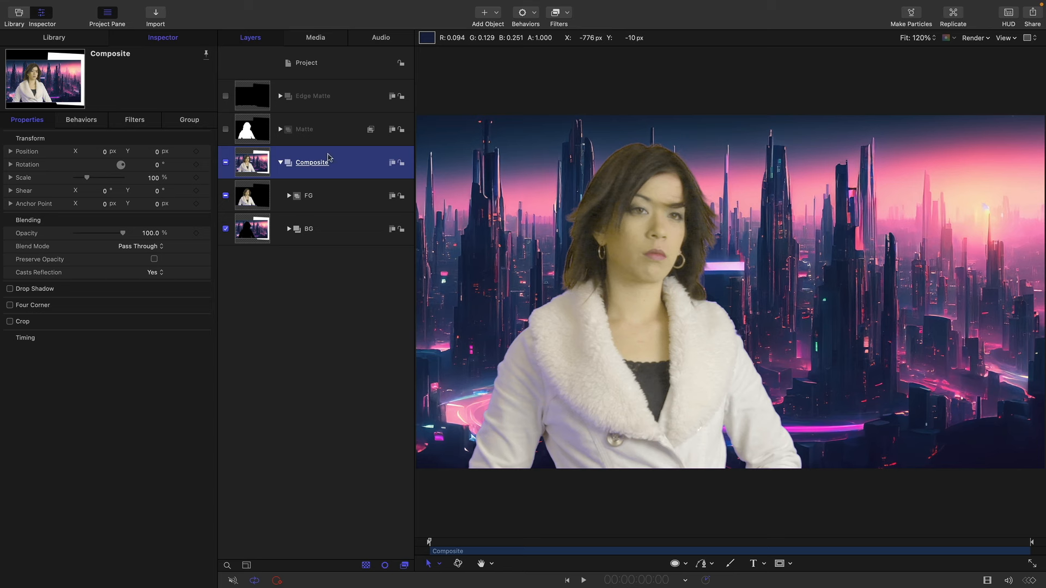
click(281, 163)
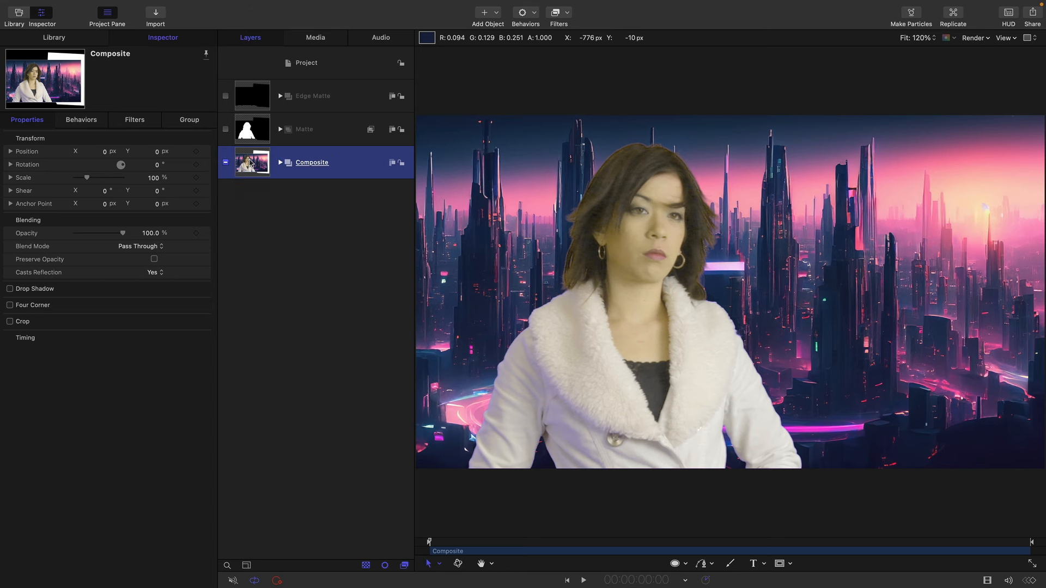
Step: Make a clone layer of the Composite group and add an image mask to the clone
right_click(250, 162)
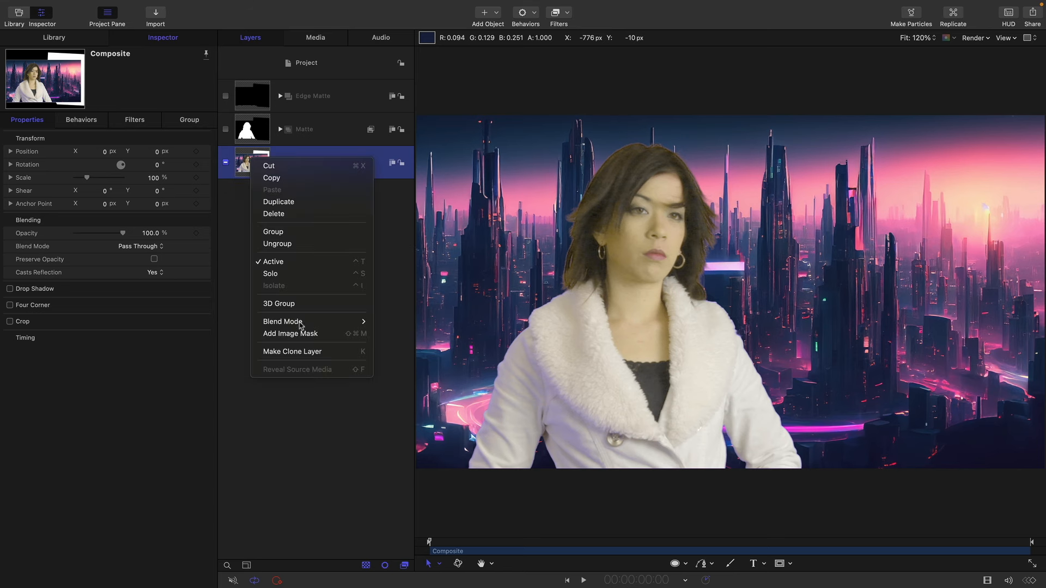
click(310, 351)
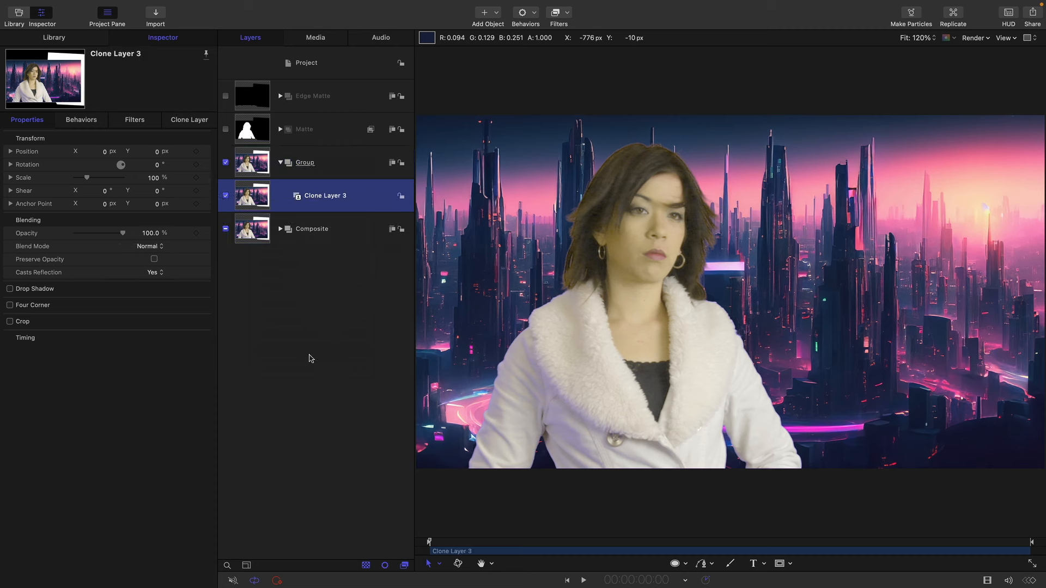
right_click(251, 190)
click(306, 366)
Step: Use Edge Matte as the image mask's source with the Luminance channel, and hide the Composite group
mouse_move(259, 94)
mouse_down()
mouse_move(123, 168)
mouse_move(141, 160)
mouse_up()
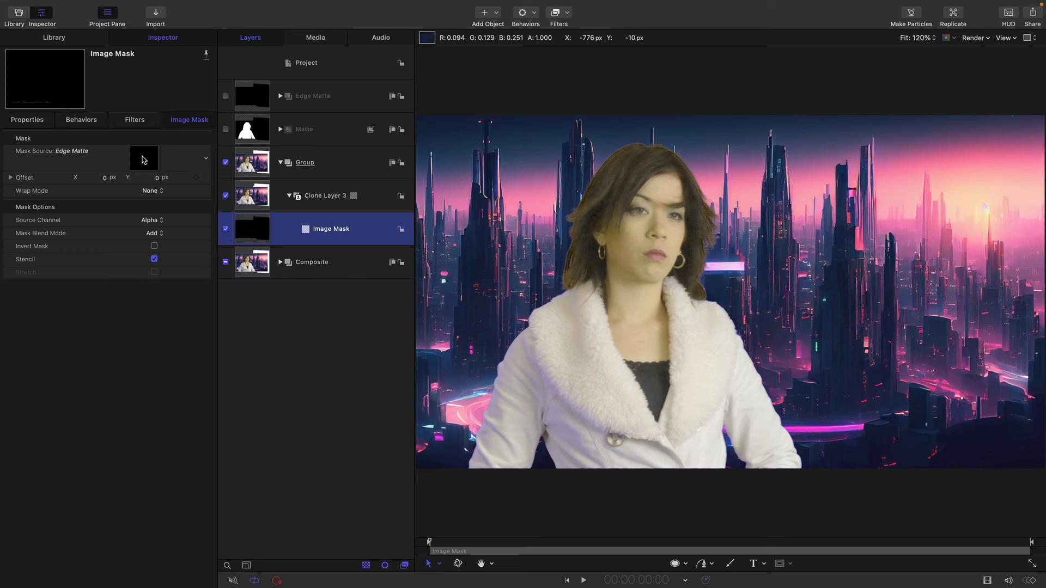
click(152, 221)
click(152, 234)
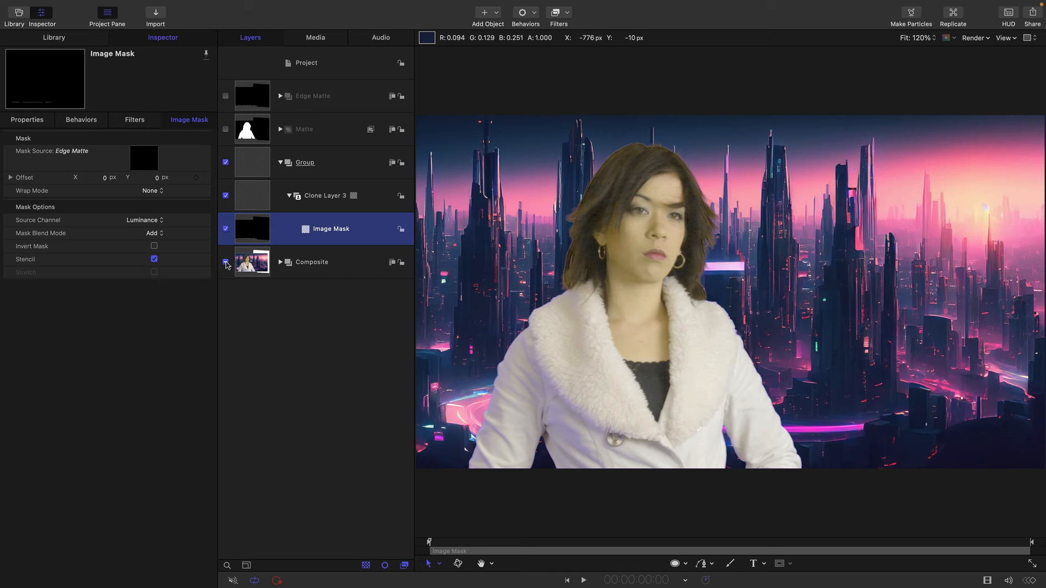
click(226, 262)
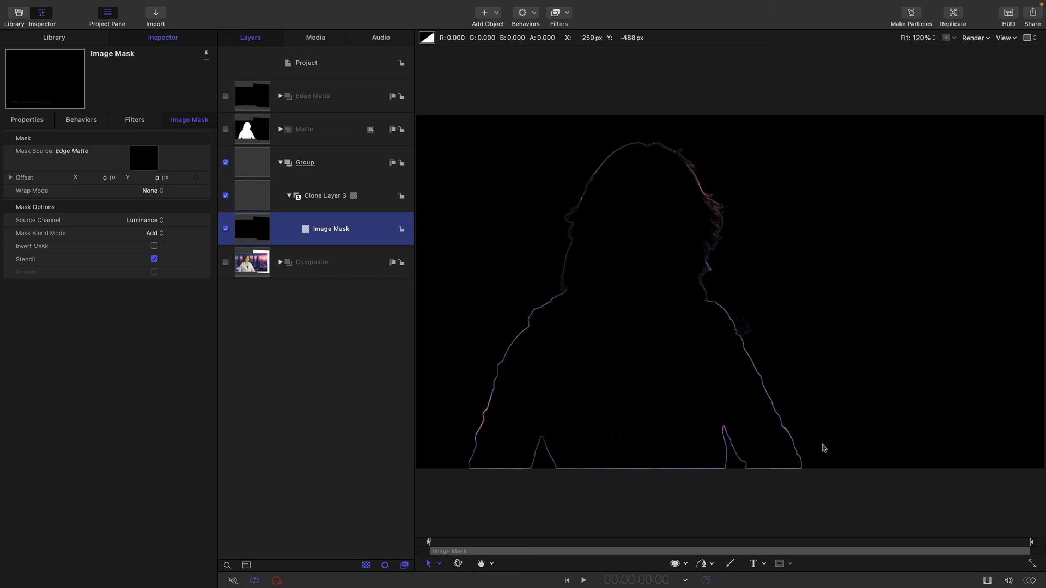
Step: Apply a Gaussian Blur filter to Clone Layer 3 and set its Amount to 16
click(257, 201)
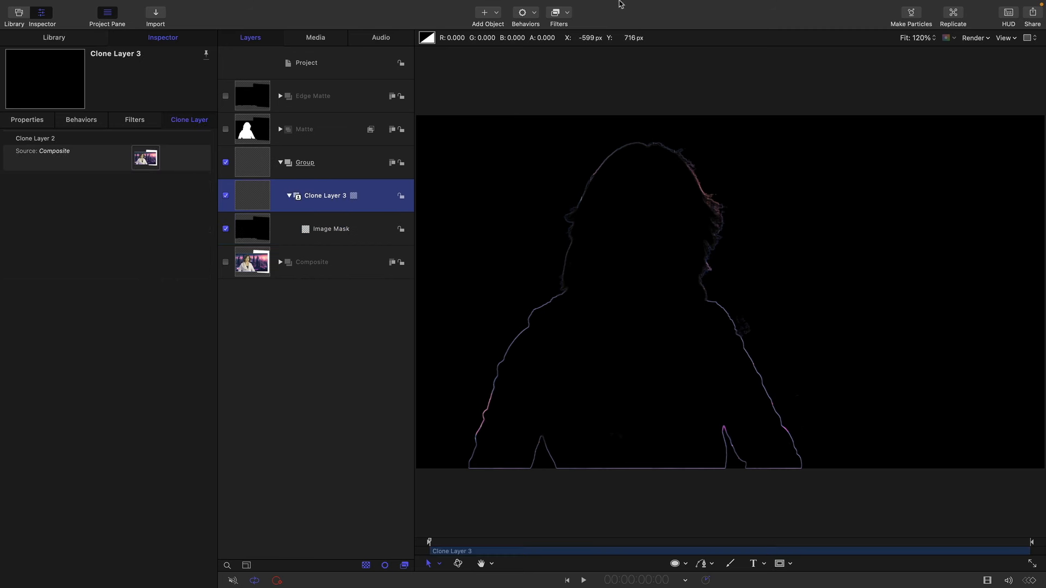
click(570, 15)
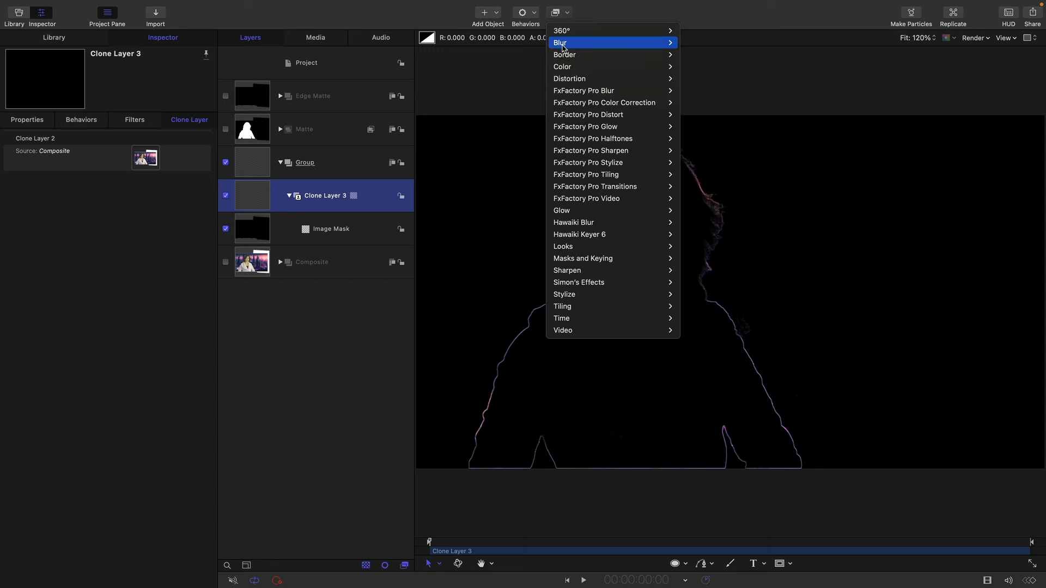
mouse_move(564, 44)
click(727, 103)
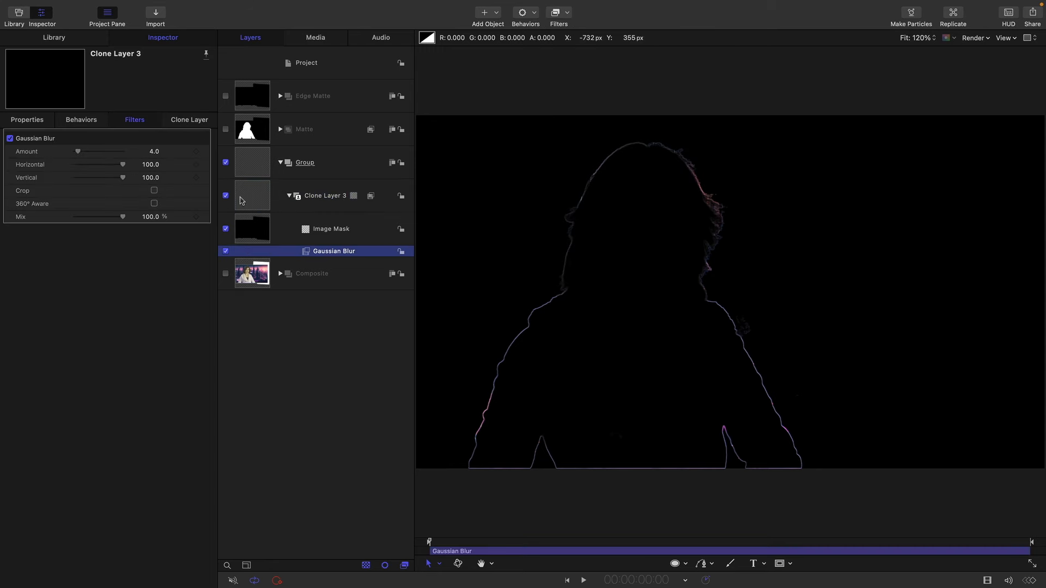
click(152, 152)
text(16)
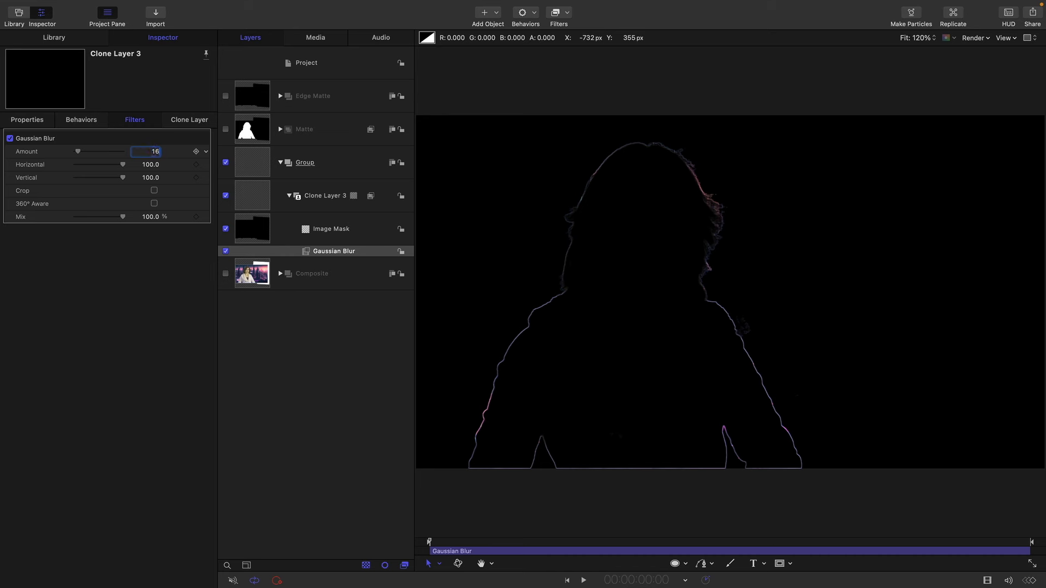
key(Return)
Step: Collapse the group holding Clone Layer 3, rename it Edge Blend, and turn the Composite group back on
click(280, 162)
double_click(320, 162)
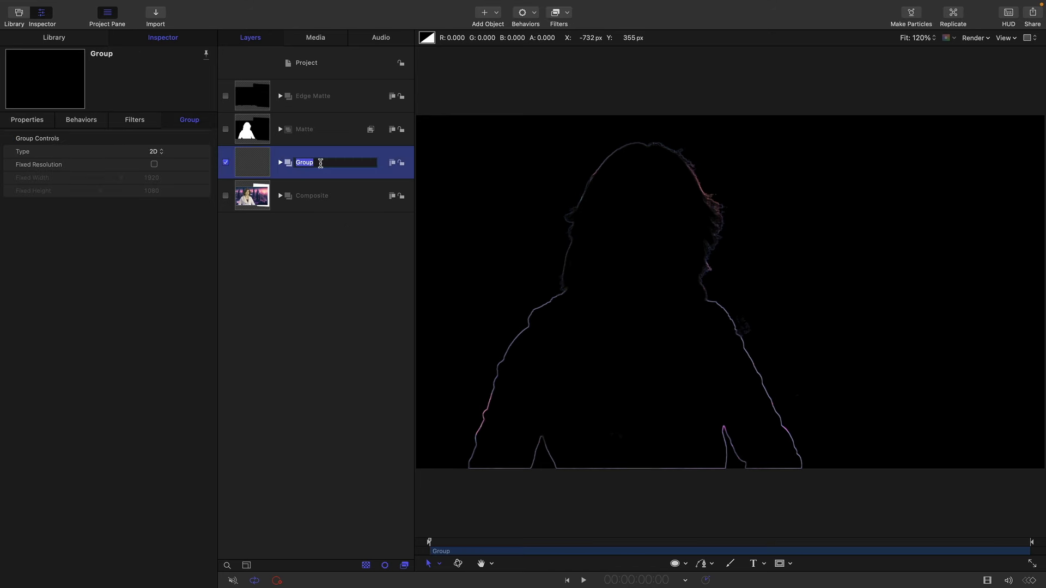
text(Edge Blend)
key(Return)
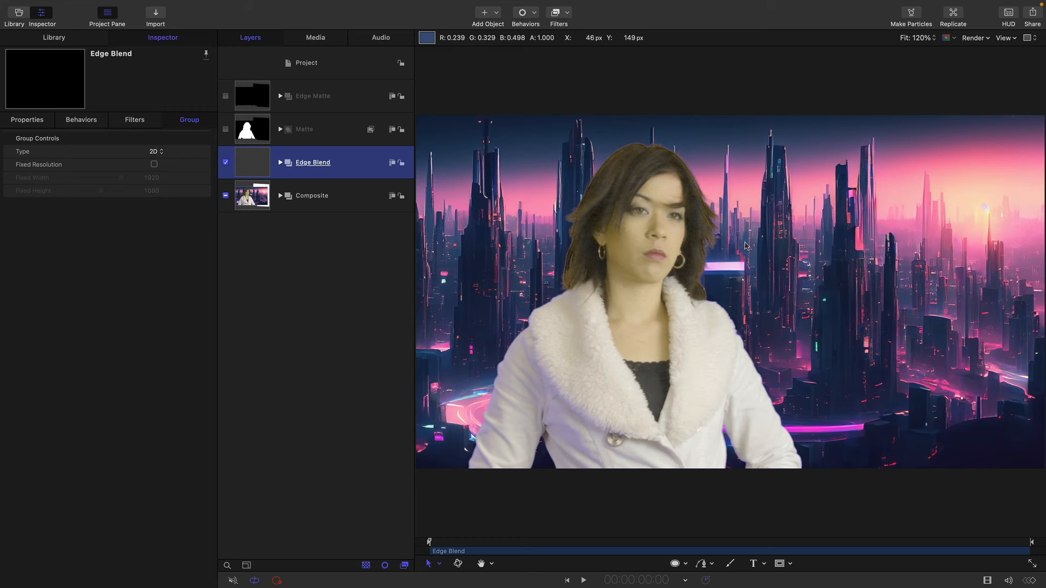
Step: Examine the coat's shoulder edge up close, comparing the composite with the Edge Blend group off and on
key(super+equal)
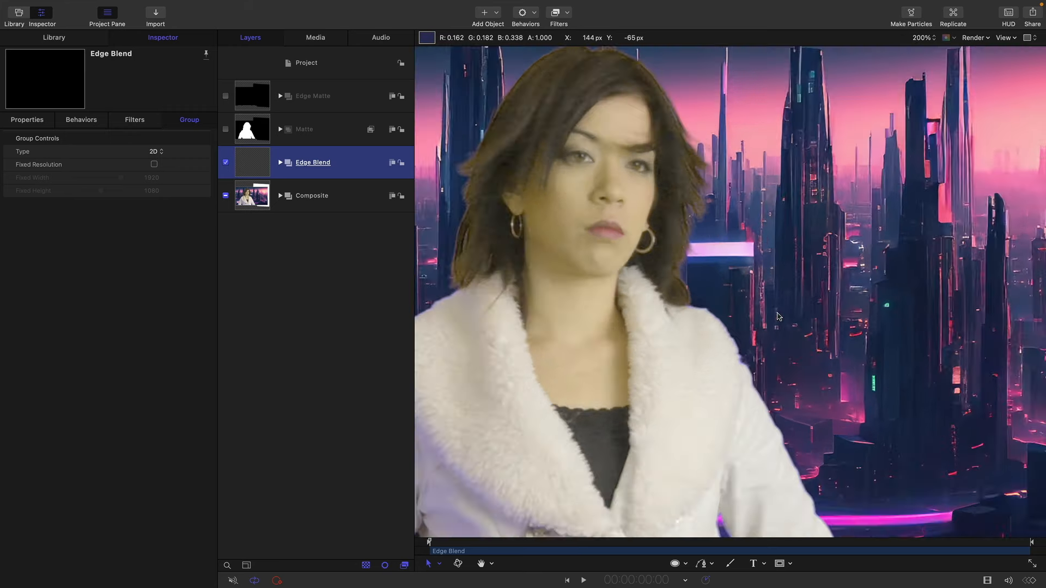
key(super+equal)
key(super+equal)
key(super+equal)
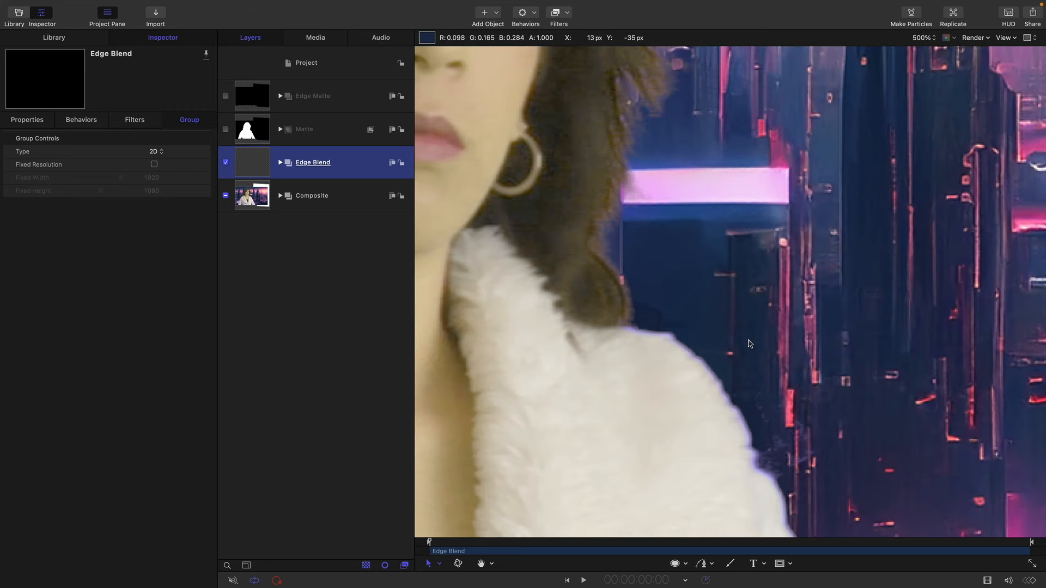
scroll(750, 343, down, 3)
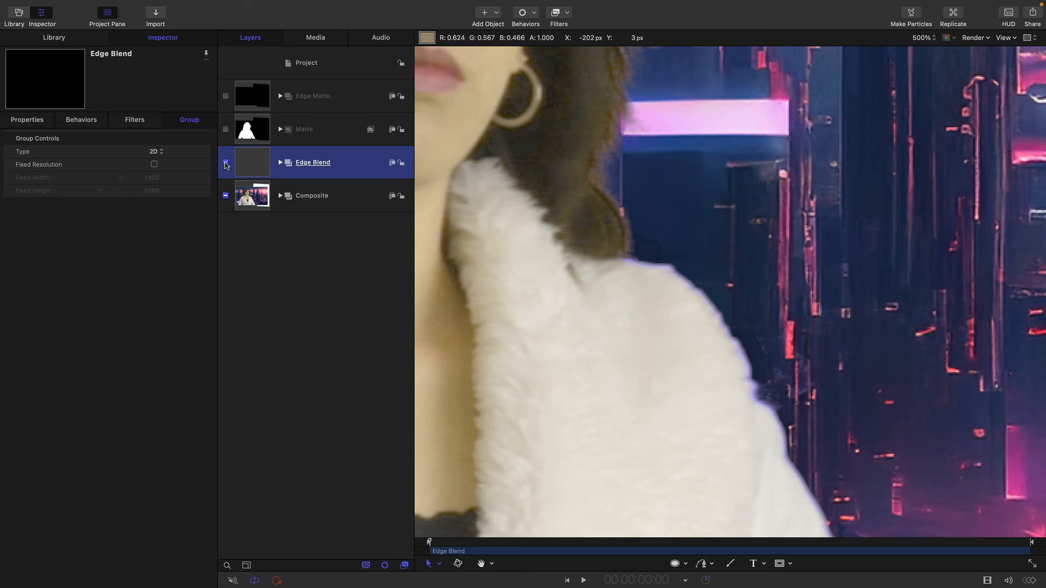
click(226, 164)
click(226, 163)
click(226, 164)
click(226, 163)
click(226, 164)
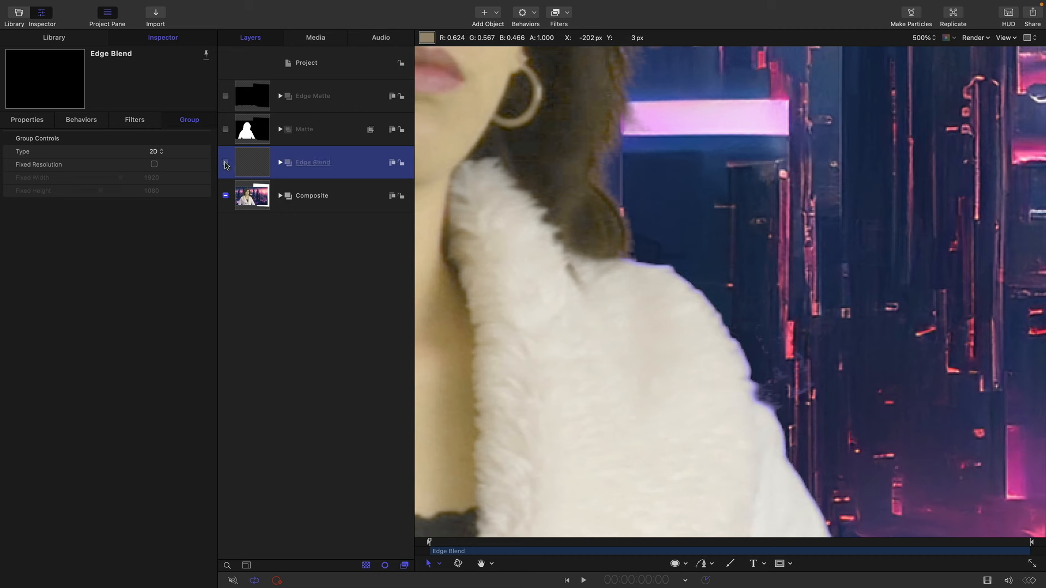
click(226, 163)
click(226, 163)
click(227, 164)
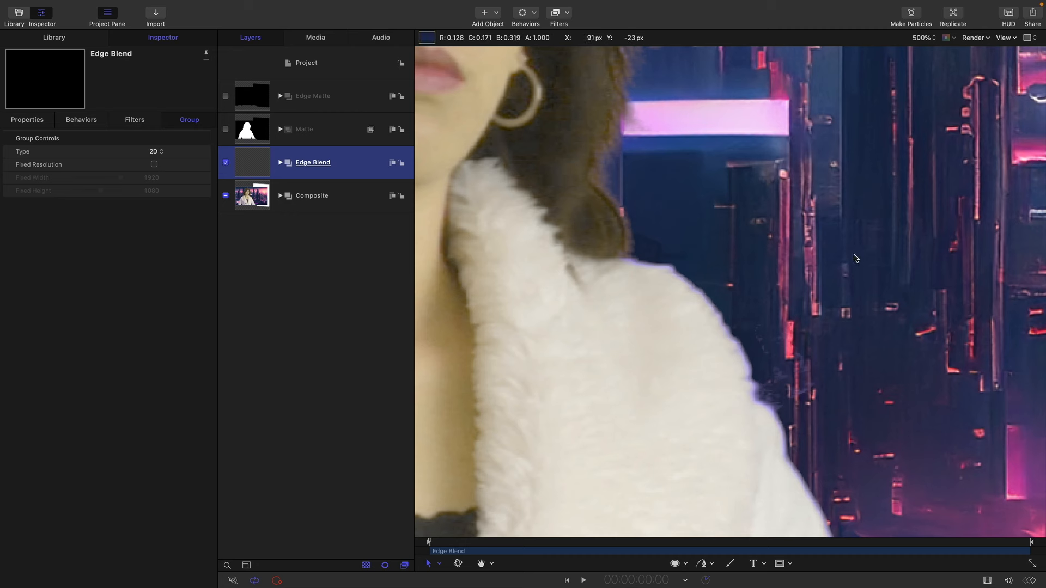
Step: Lower the Edge Blend group's opacity to about 52%
click(30, 119)
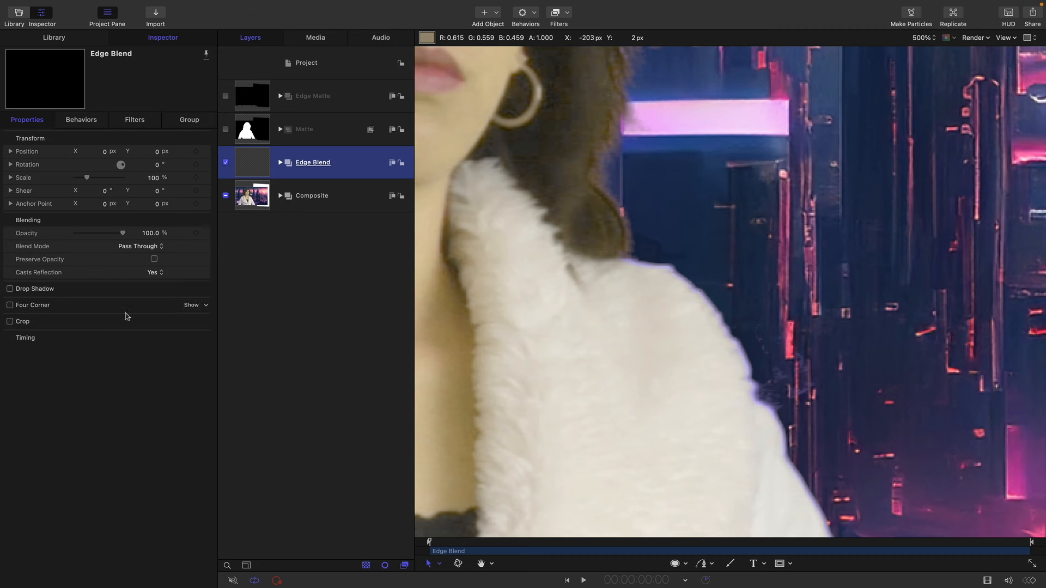
drag(124, 236, 102, 238)
drag(105, 240, 101, 240)
Step: Compare the reduced-opacity Edge Blend group off and on, and inspect the foreground edges at several magnifications
click(226, 163)
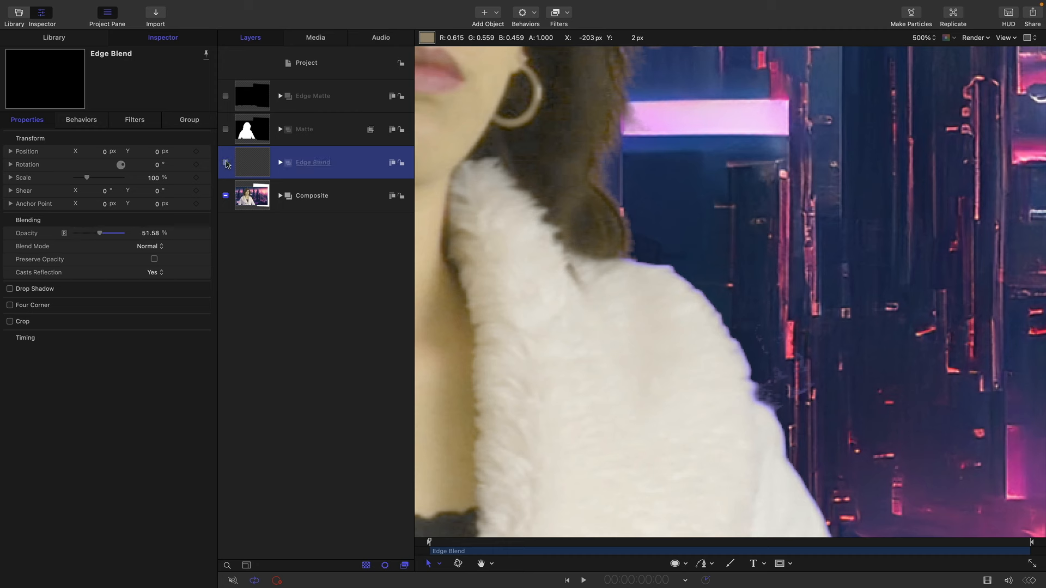
click(226, 162)
click(226, 163)
click(226, 163)
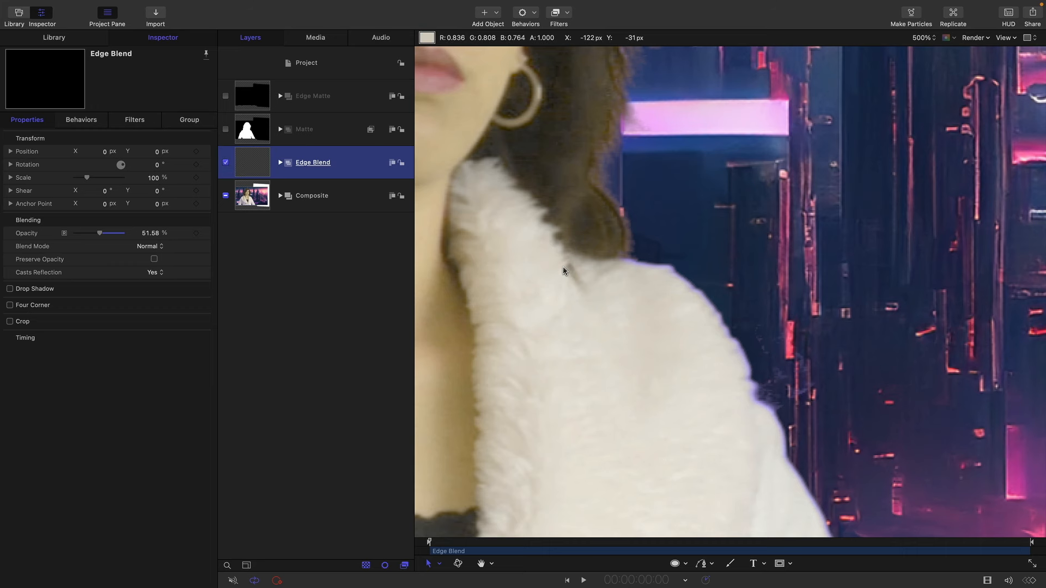
key(super+minus)
key(super+minus)
key(super+minus)
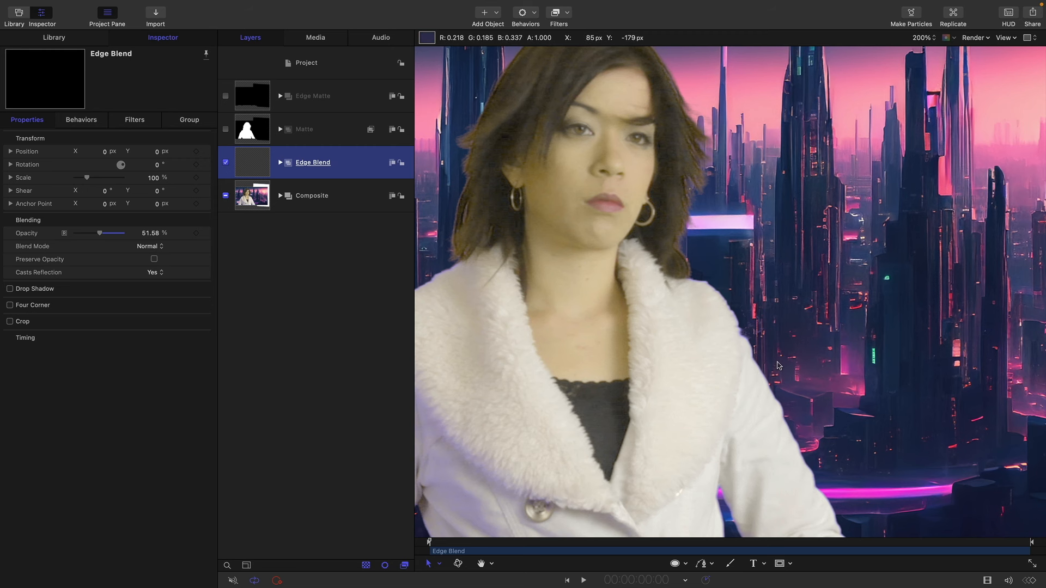
scroll(768, 383, up, 5)
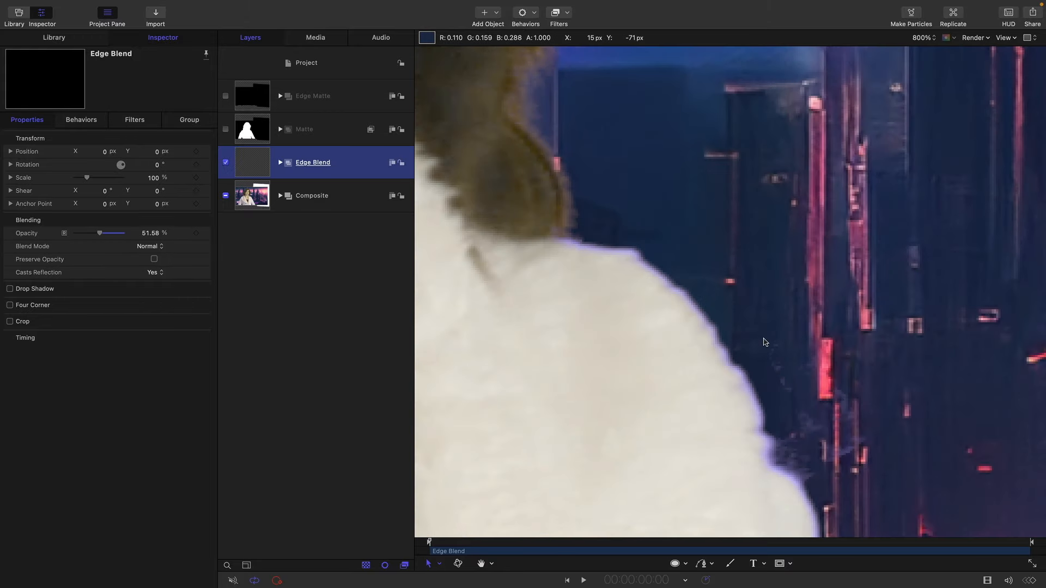
scroll(765, 342, down, 5)
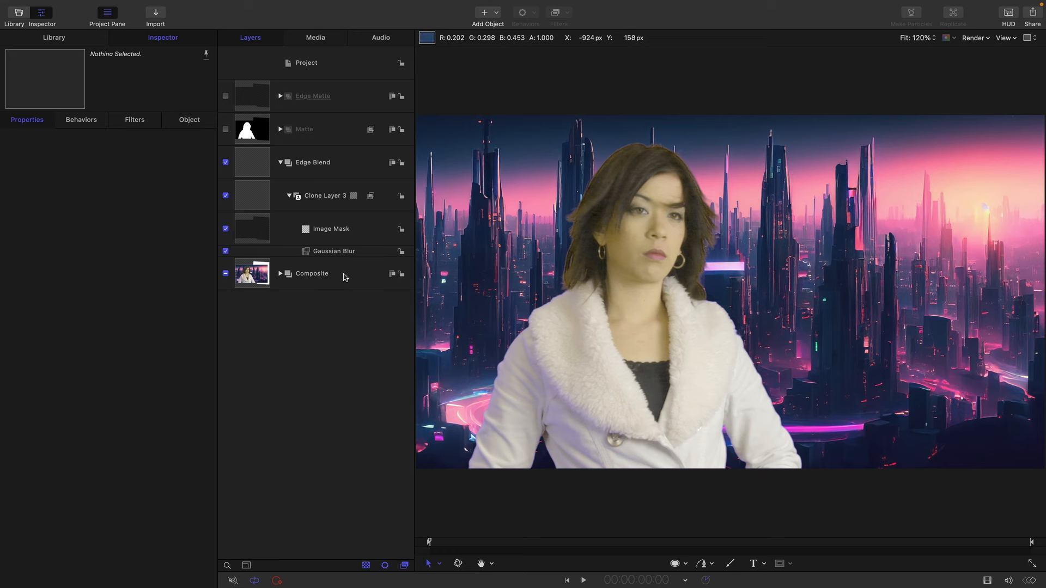
Step: Make a clone layer of Futuristic City A from the BG group and move it into a new group above Edge Matte
click(280, 274)
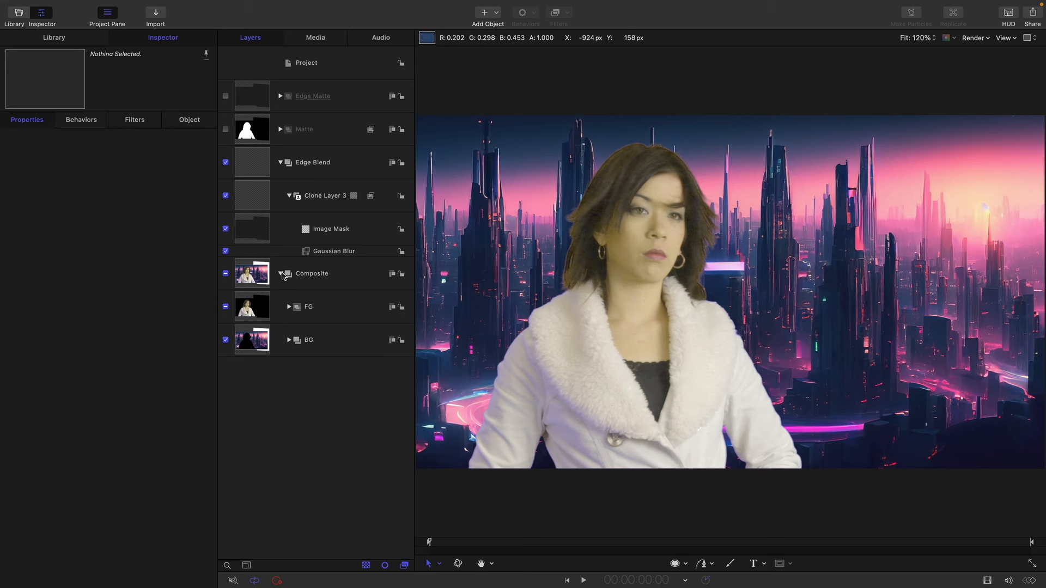
click(289, 340)
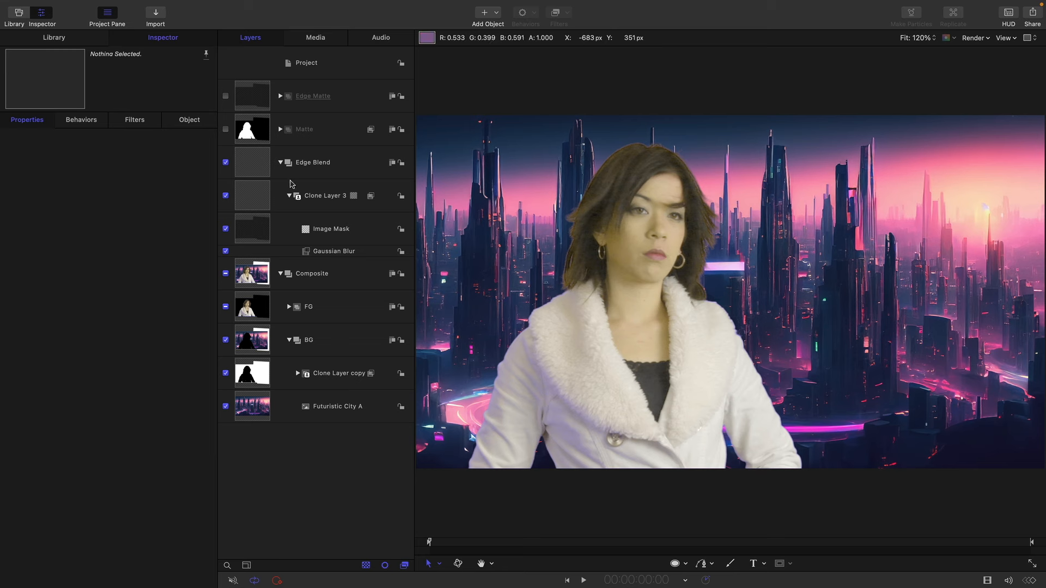
click(281, 163)
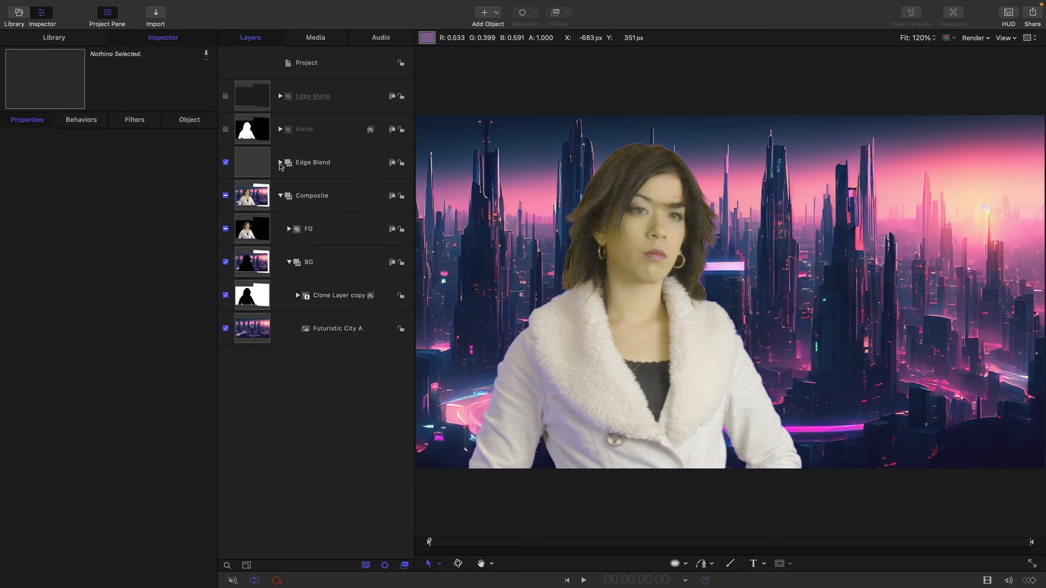
click(252, 329)
click(290, 262)
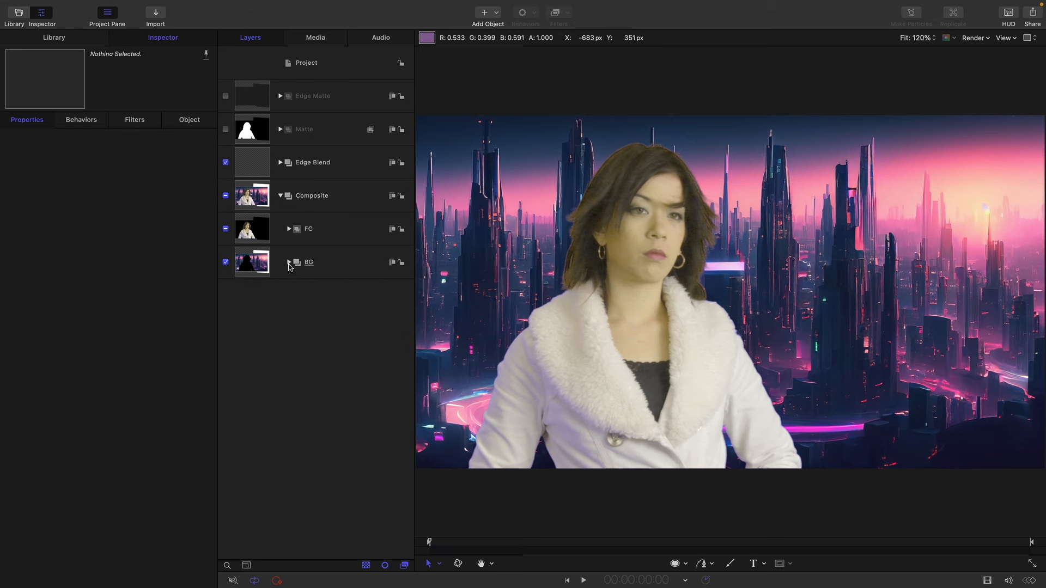
click(290, 262)
click(260, 332)
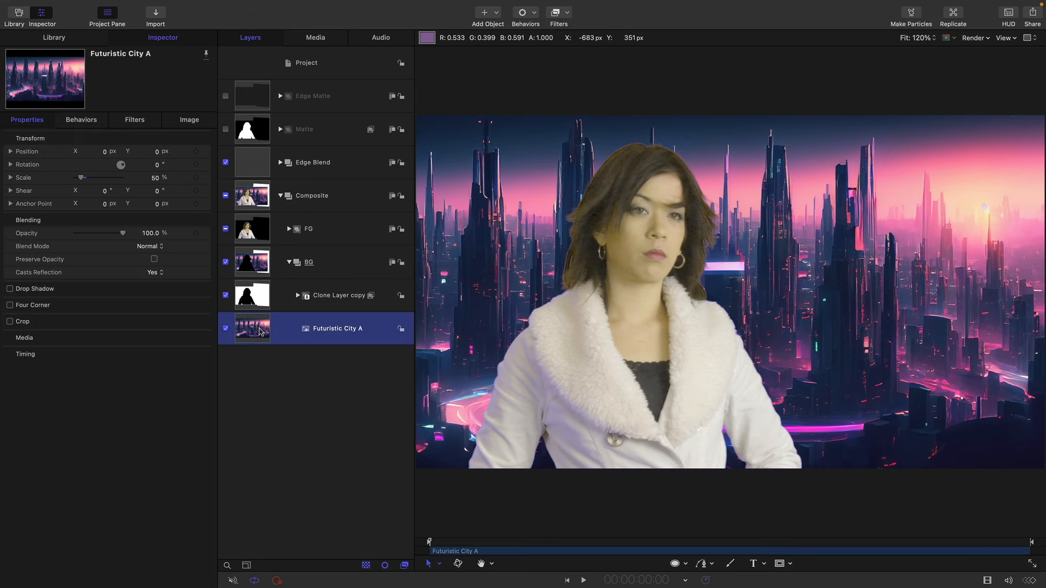
right_click(258, 331)
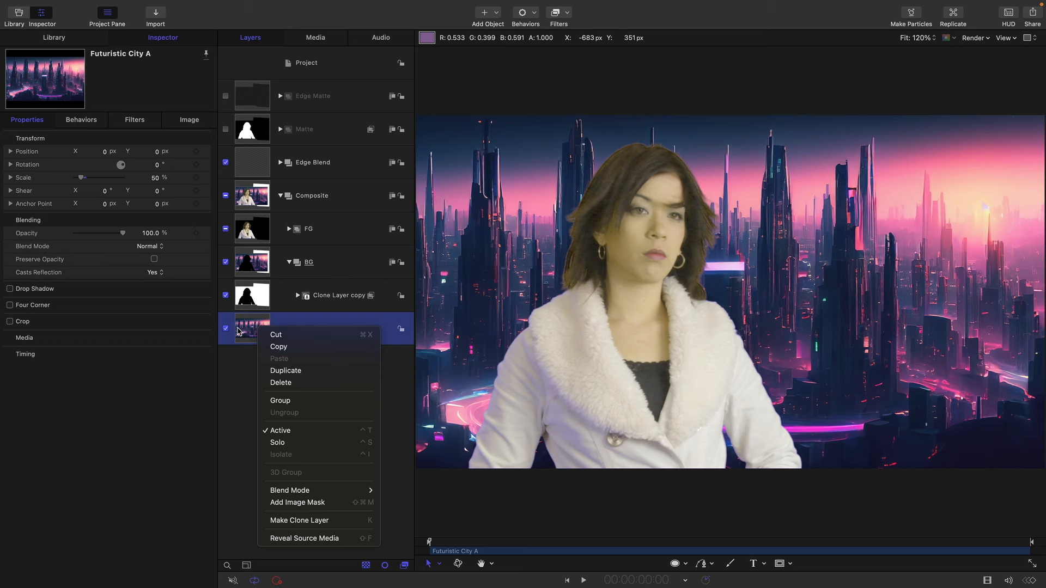
click(299, 520)
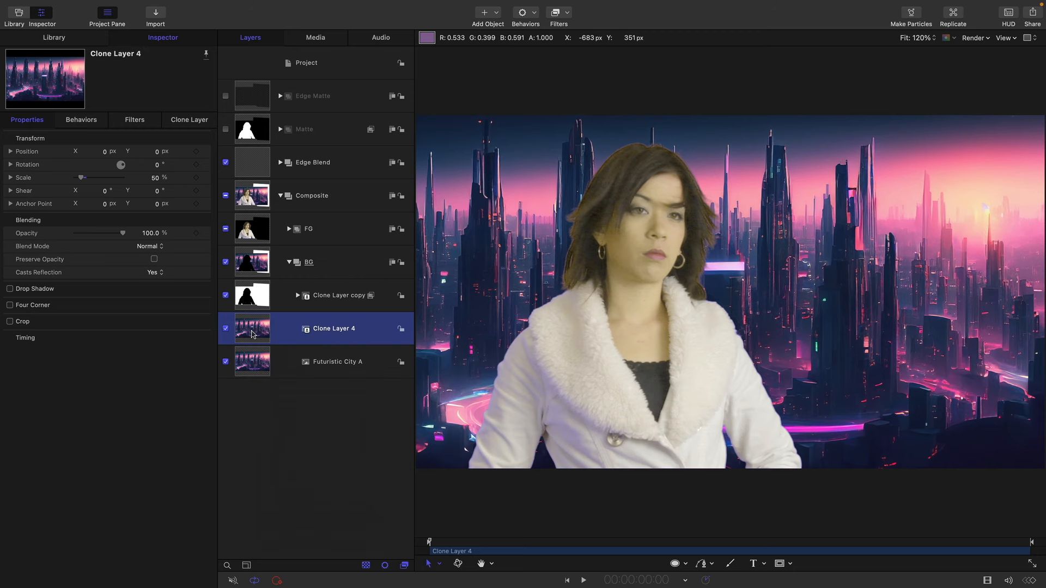
drag(252, 334, 260, 79)
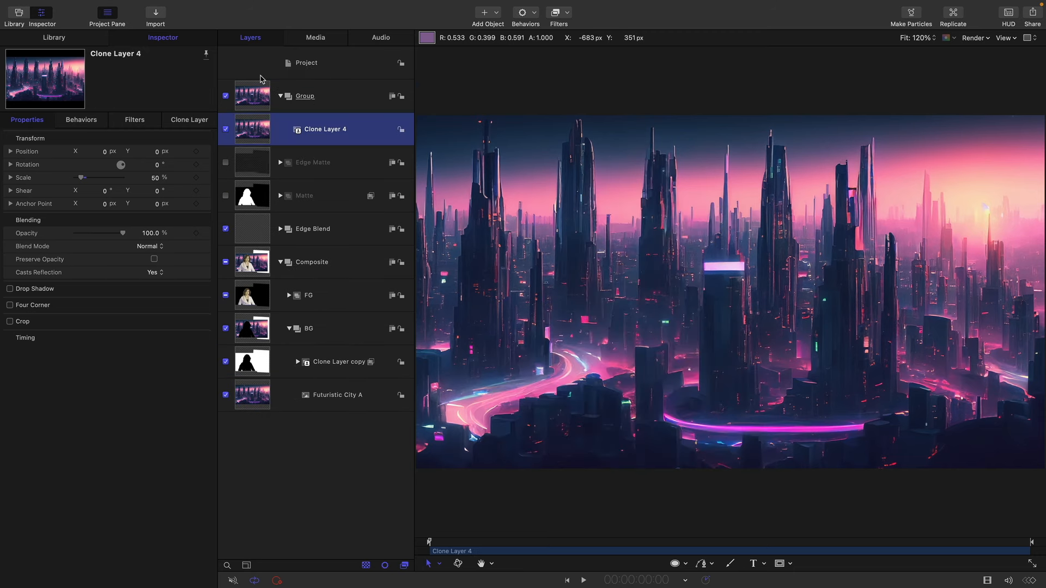
Step: Add an image mask to Clone Layer 4 with Matte as its source, using the Luminance channel and Invert Mask
right_click(252, 129)
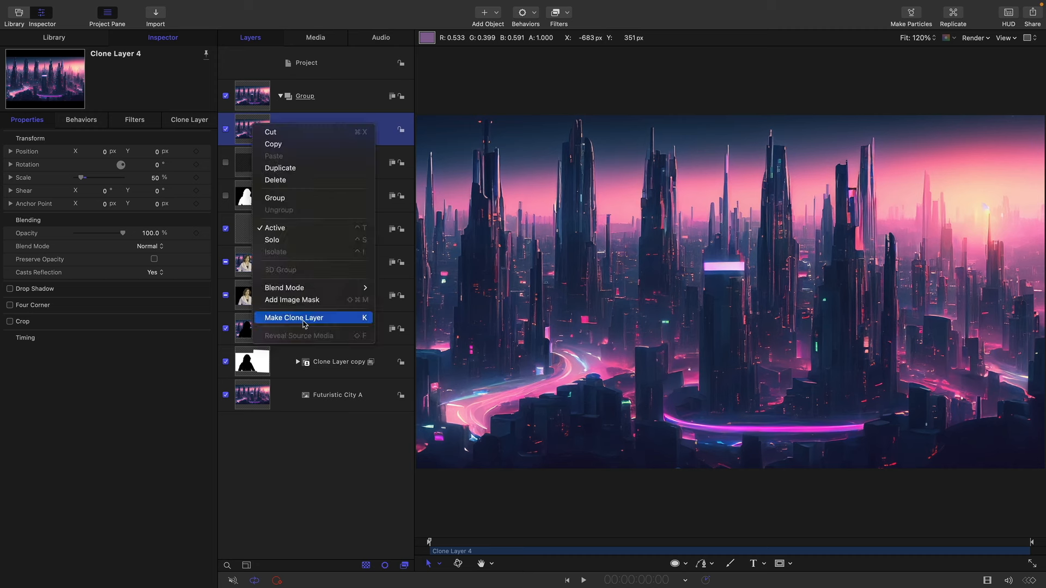
click(308, 303)
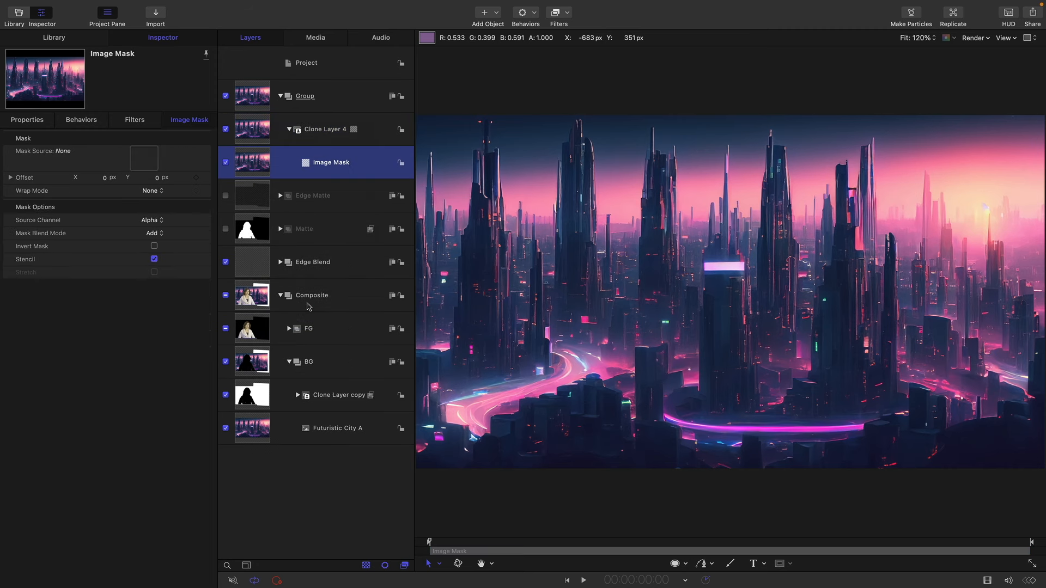
drag(252, 234, 148, 163)
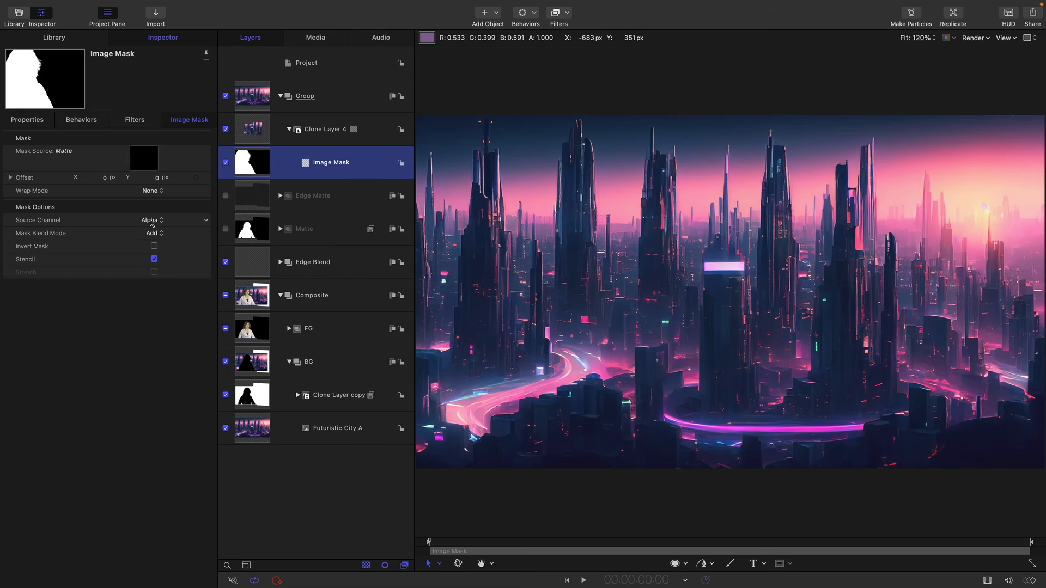
click(152, 220)
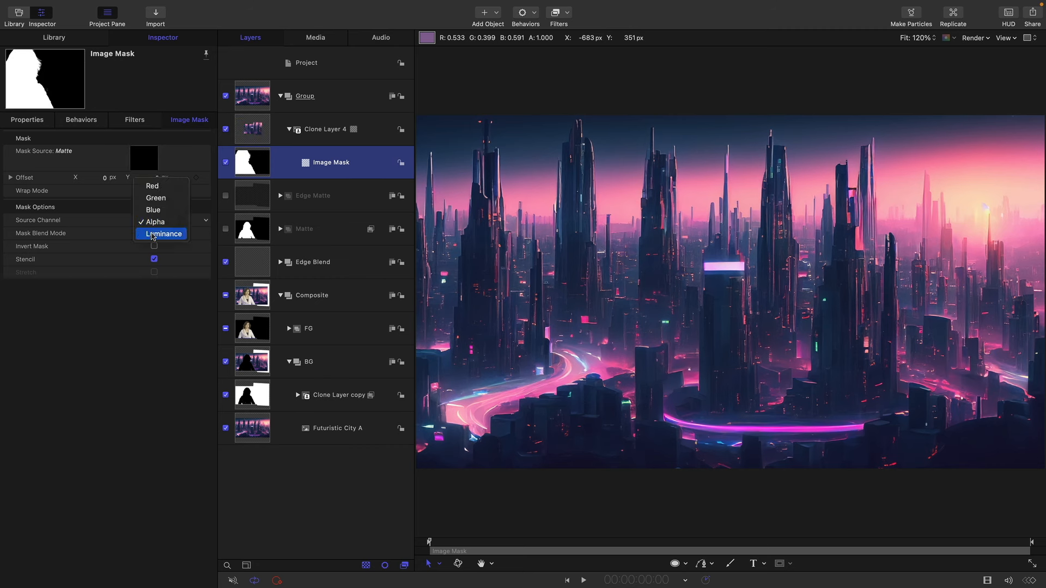
click(153, 235)
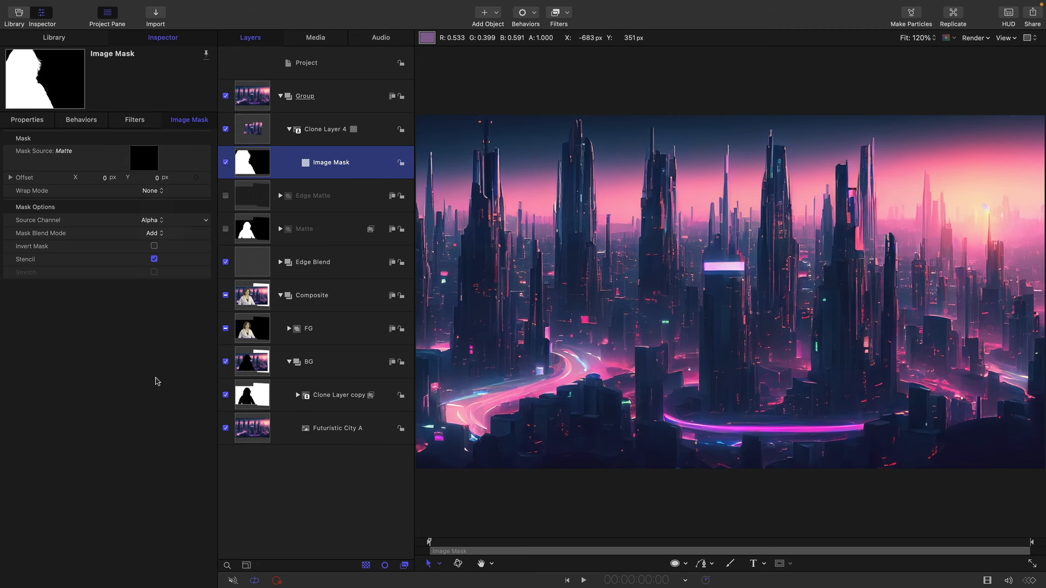
click(154, 246)
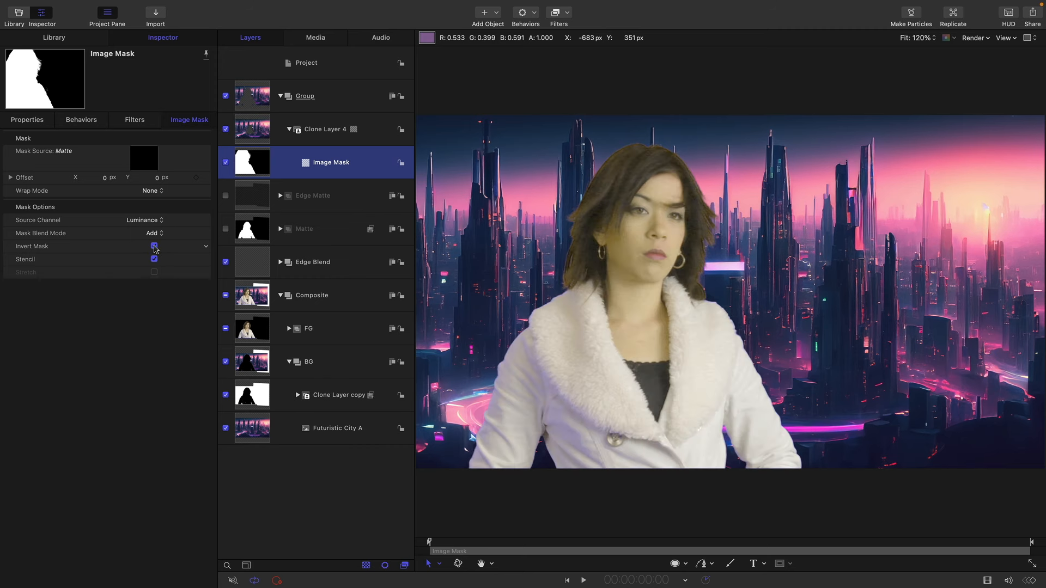
Step: Collapse the Composite group and hide both the Edge Blend and Composite groups
click(280, 296)
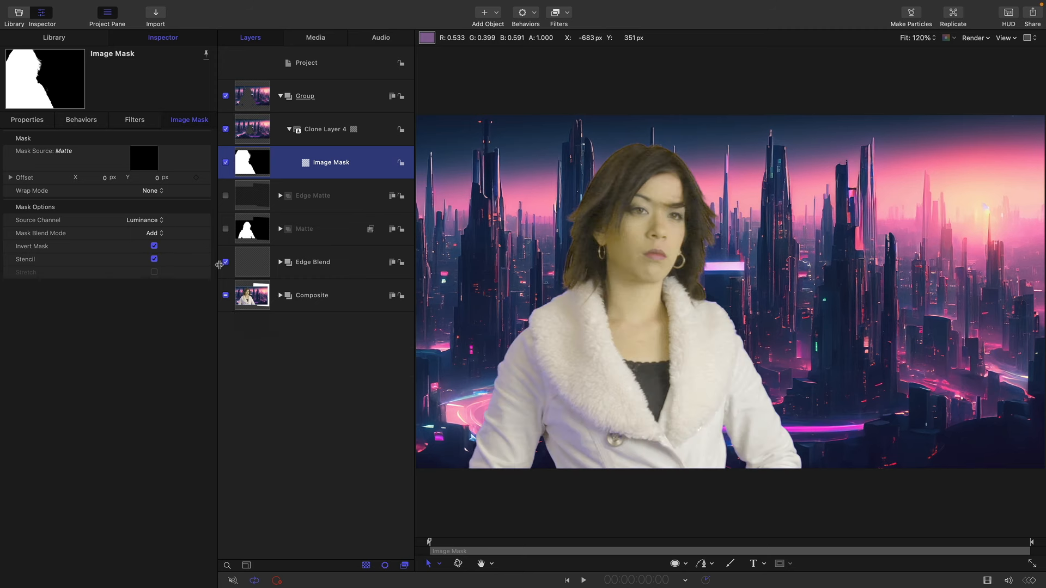
click(225, 262)
click(225, 295)
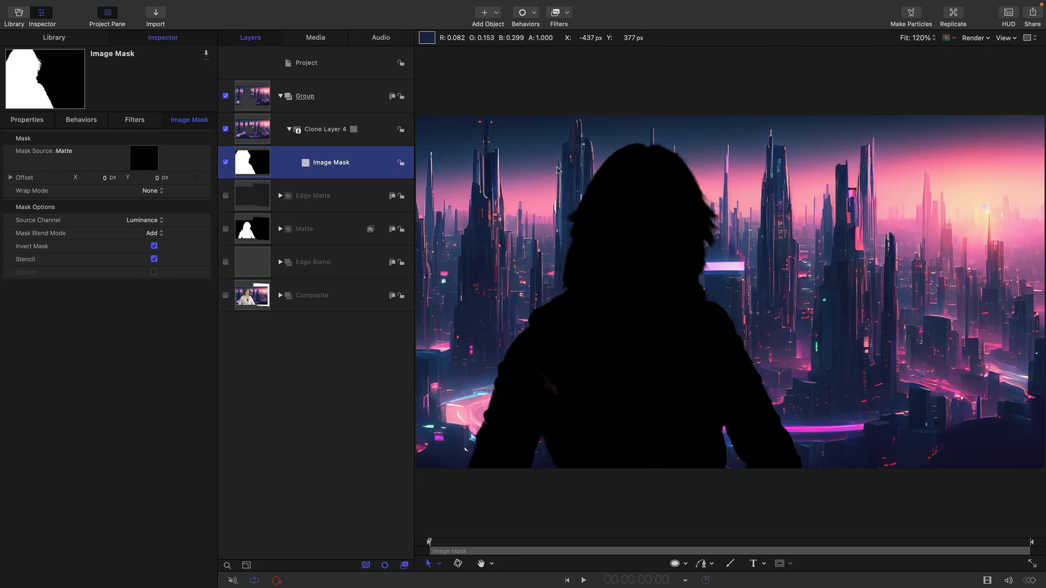
Step: Apply a Gaussian Blur filter to Clone Layer 4's Image Mask and set its amount to 100
click(565, 13)
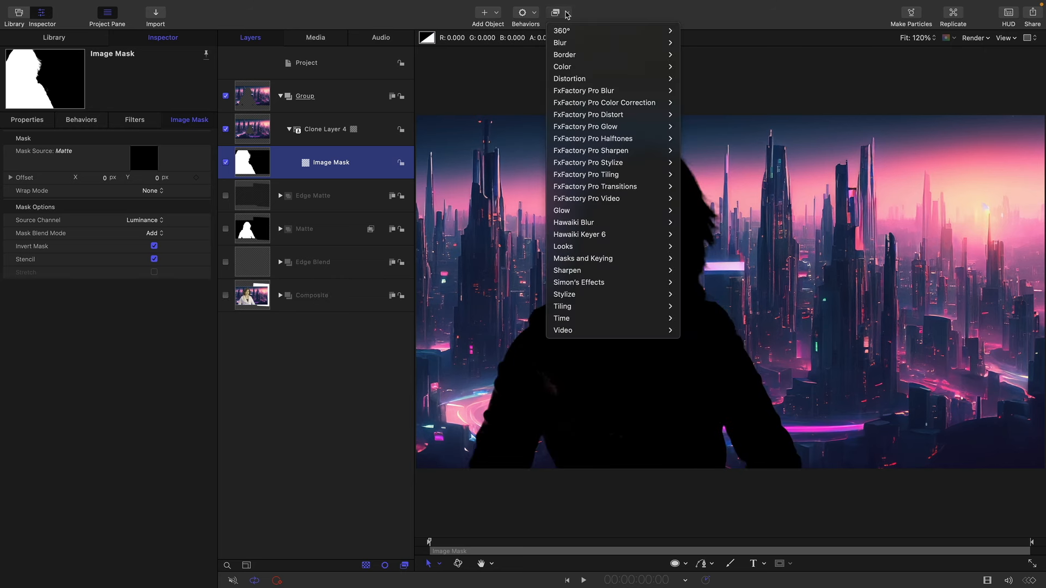
mouse_move(564, 51)
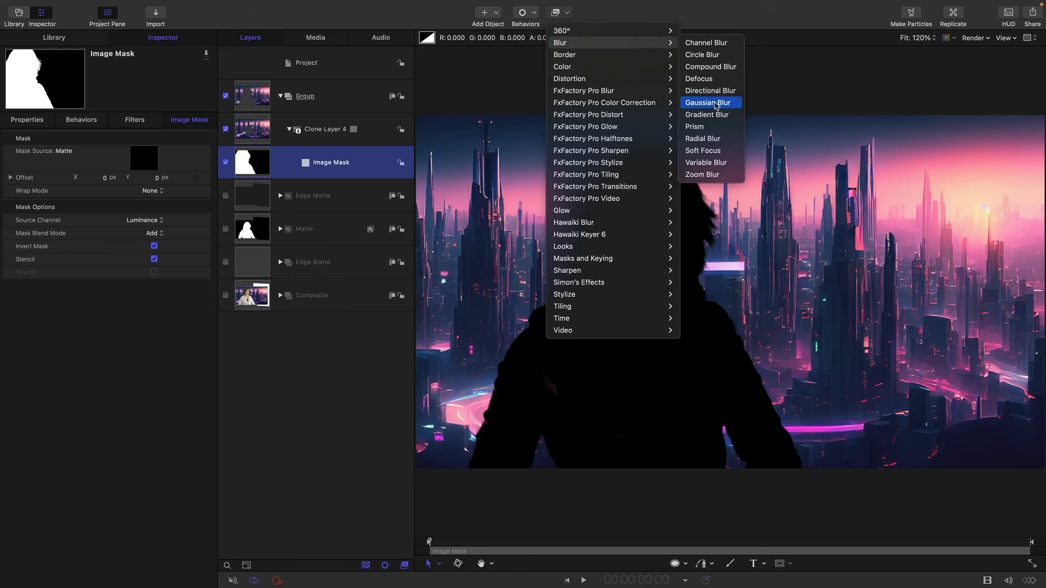
click(709, 103)
click(154, 152)
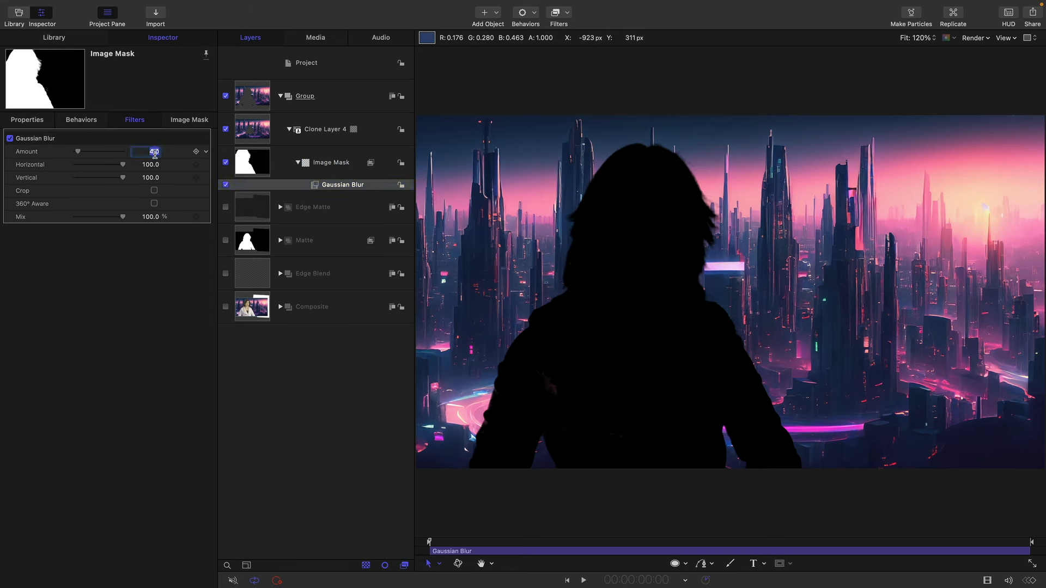
text(100)
key(Return)
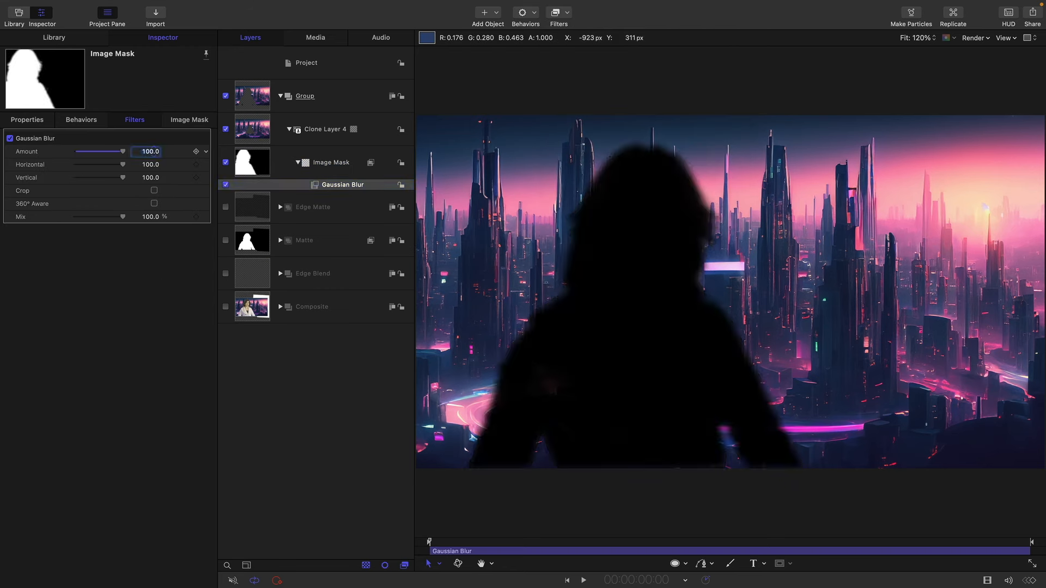
Step: Duplicate the blurred Image Mask and set the copy's mask blend mode to Subtract
click(250, 164)
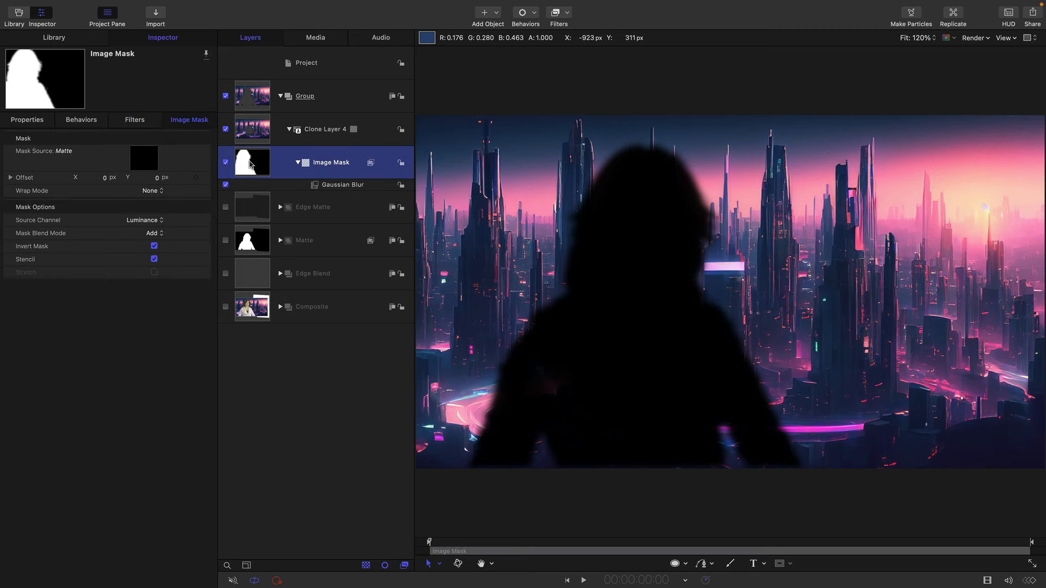
right_click(250, 161)
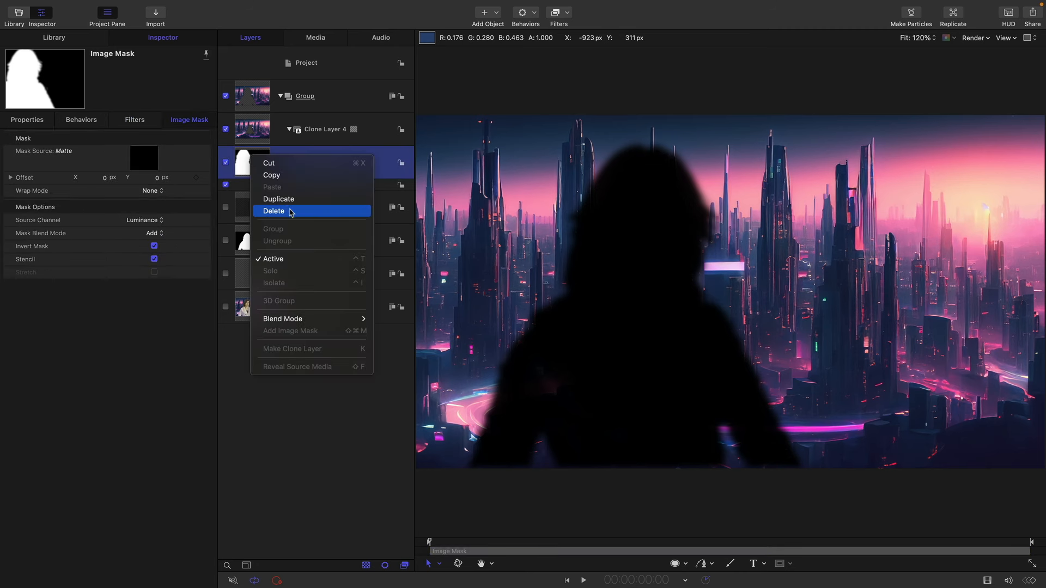
click(285, 200)
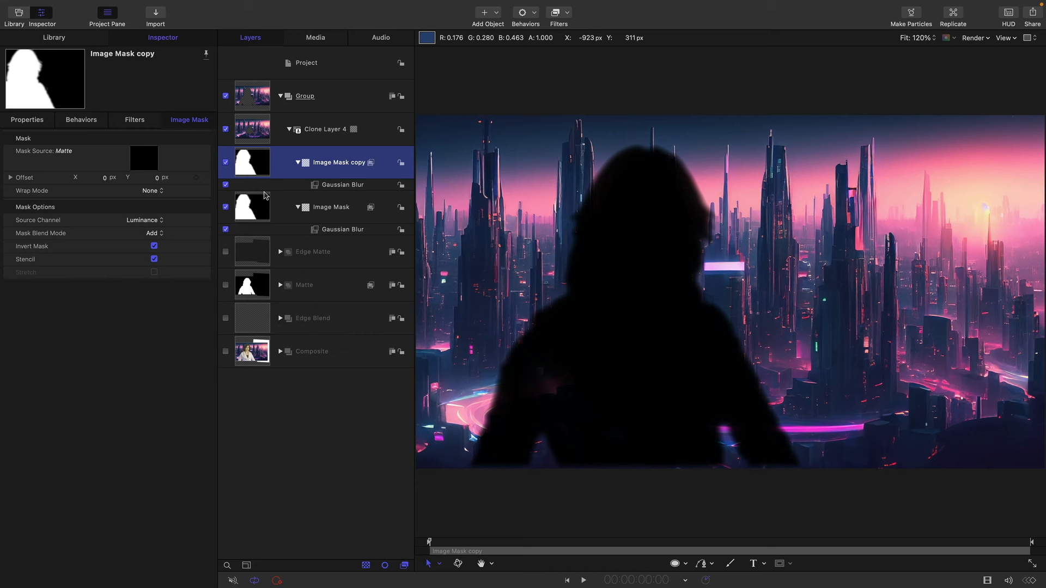
click(152, 234)
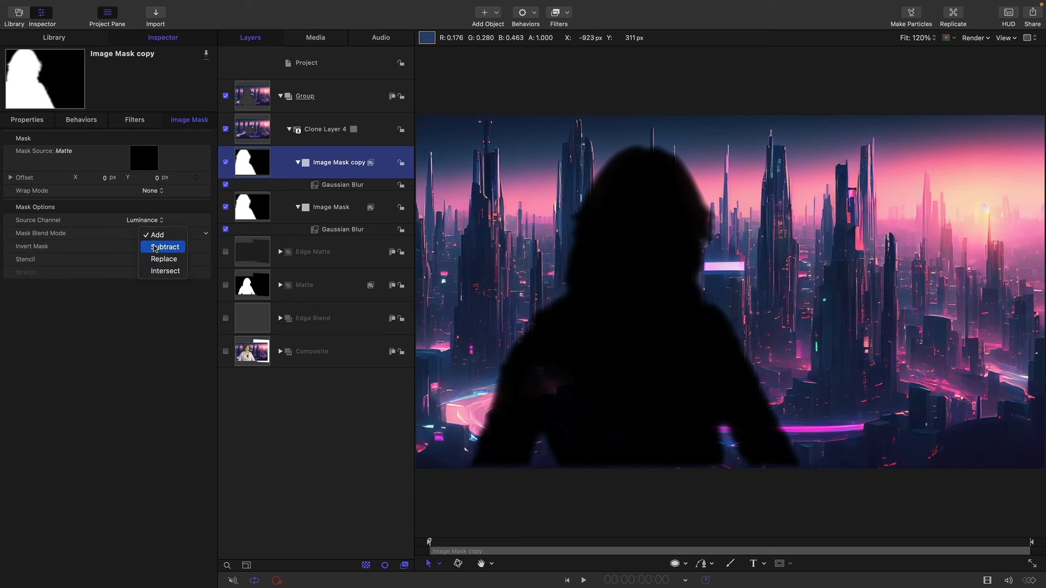
click(154, 247)
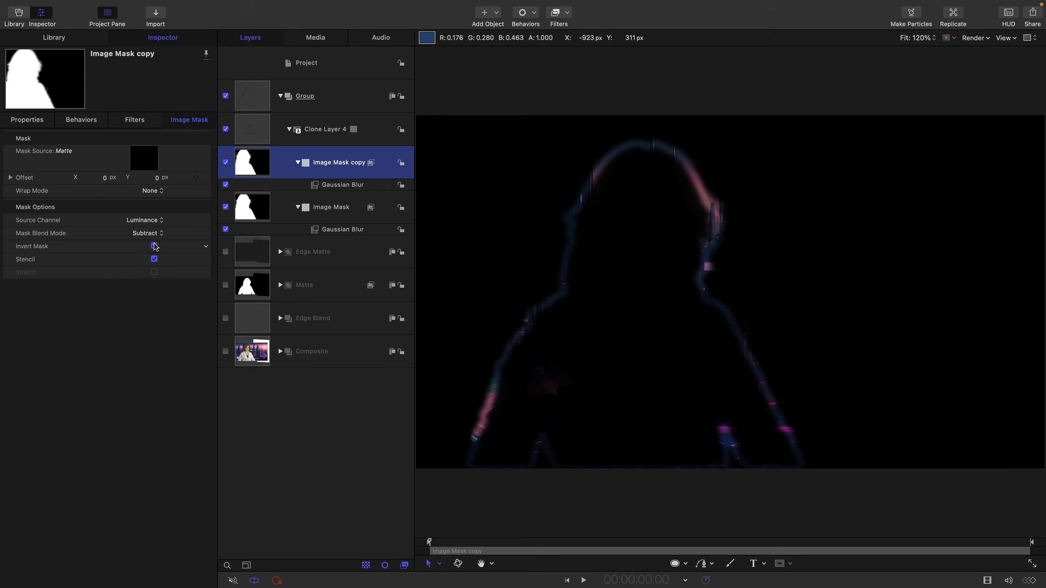
Step: Delete the Gaussian Blur from Image Mask copy, and compare the new group off and on
click(332, 186)
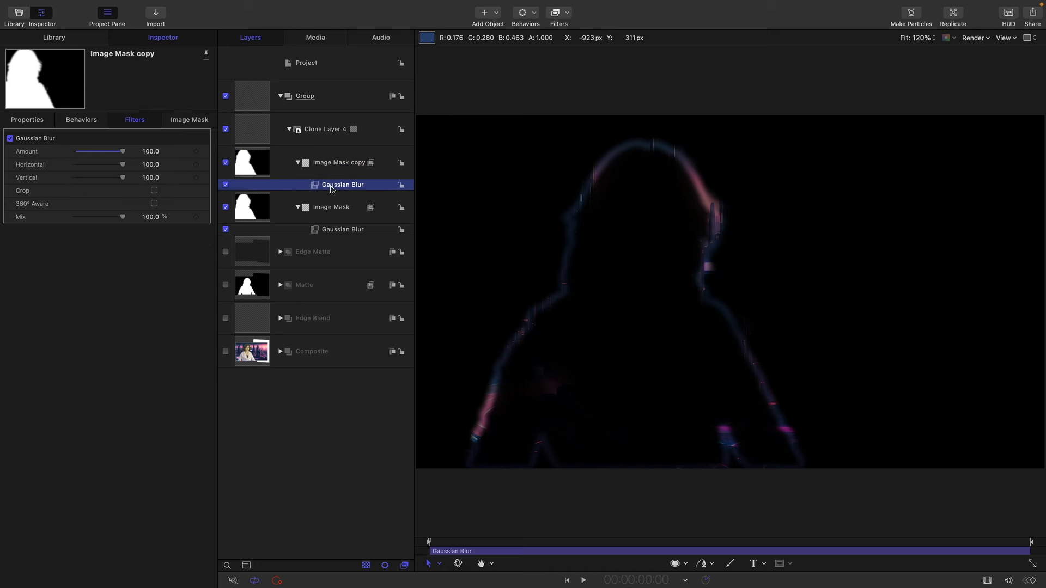
key(Delete)
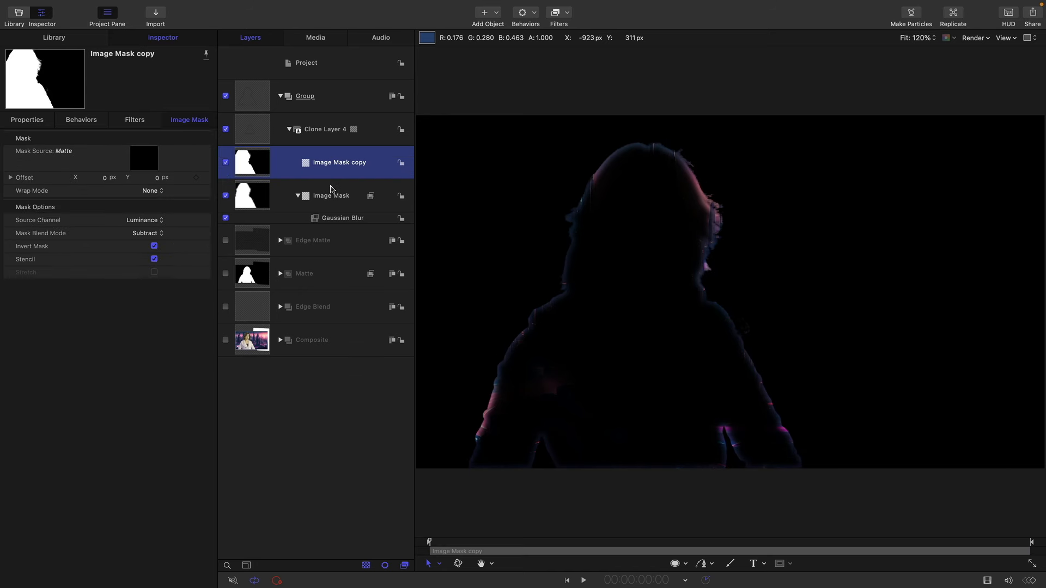
click(225, 96)
click(226, 96)
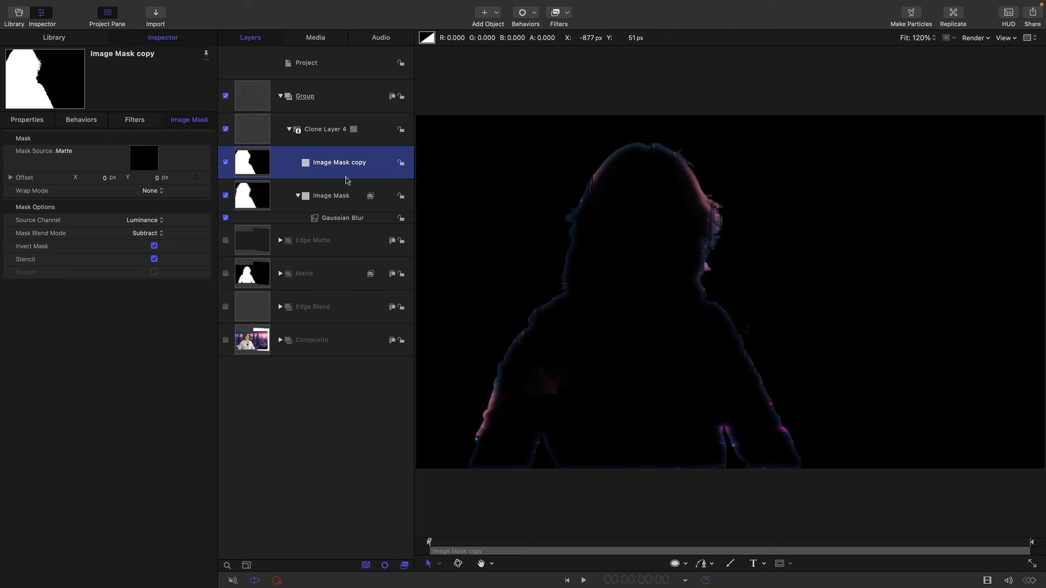
Step: Add a Gaussian Blur filter to Clone Layer 4 itself and increase its amount strongly
click(251, 132)
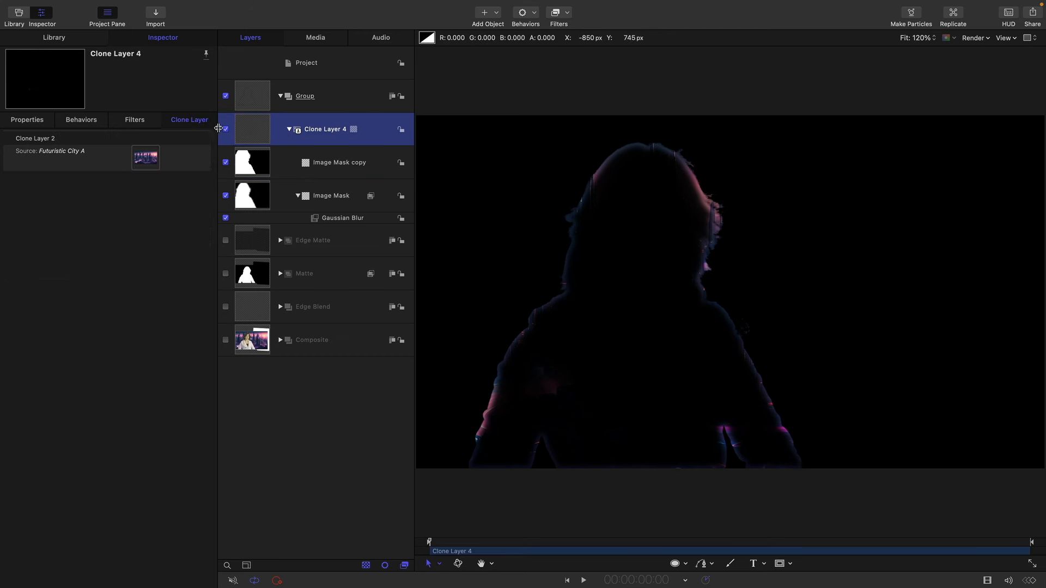
click(568, 14)
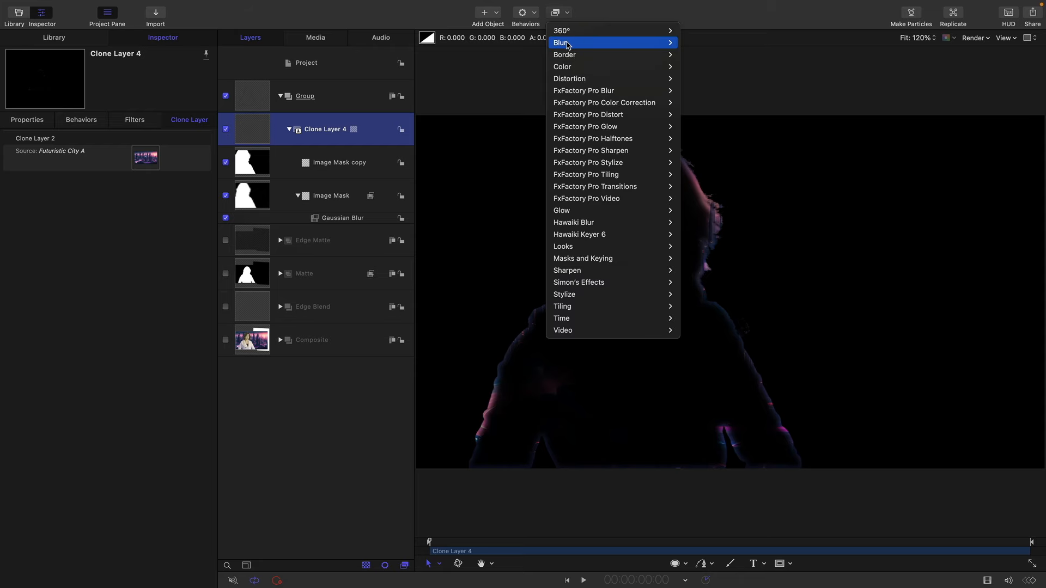
mouse_move(567, 43)
click(718, 104)
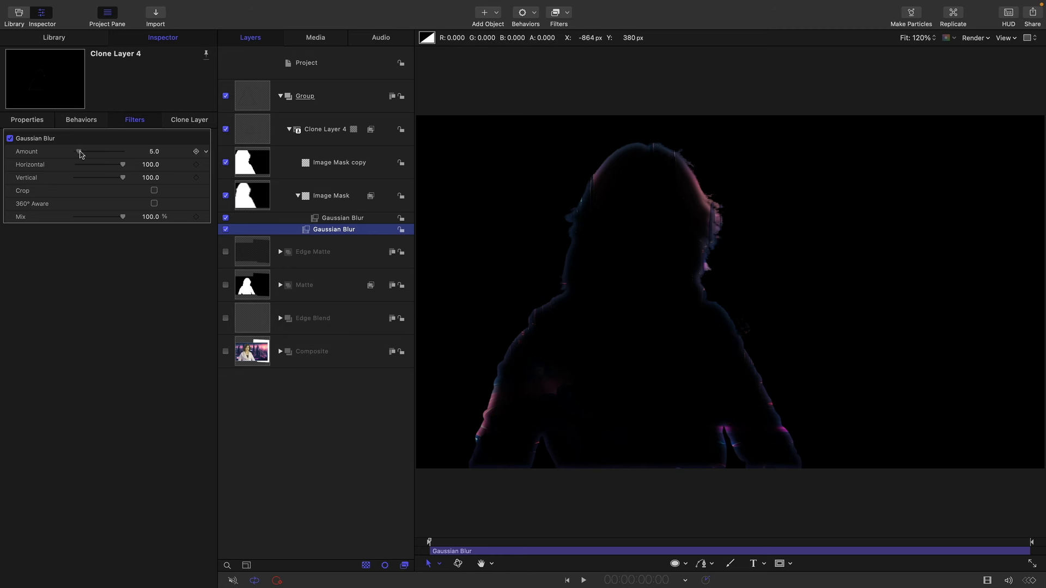
drag(80, 154, 130, 157)
Step: Rename the new group containing Clone Layer 4 as Light Wrap
click(307, 99)
click(307, 99)
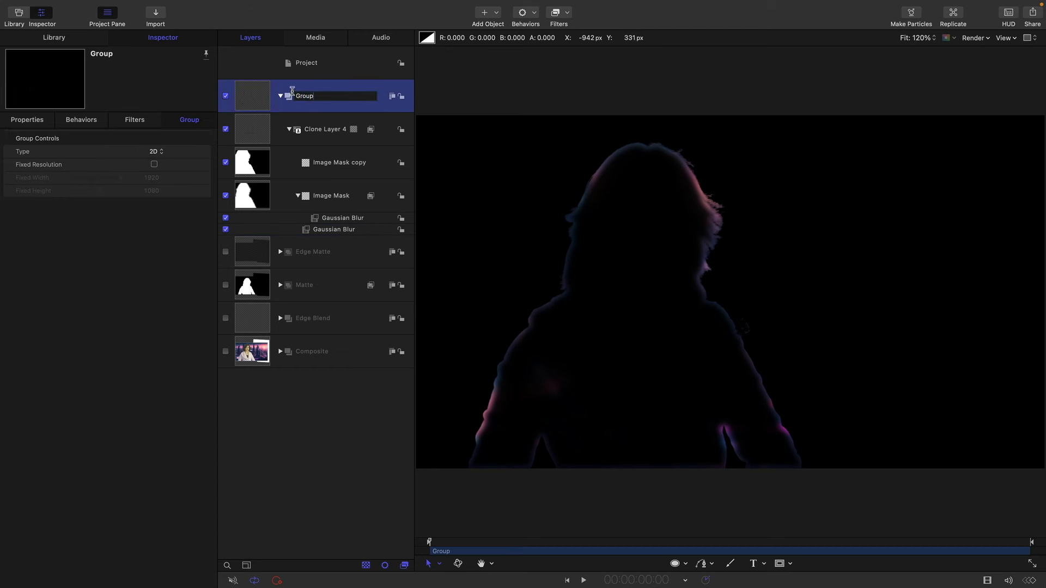
text(Light Wrap)
key(Return)
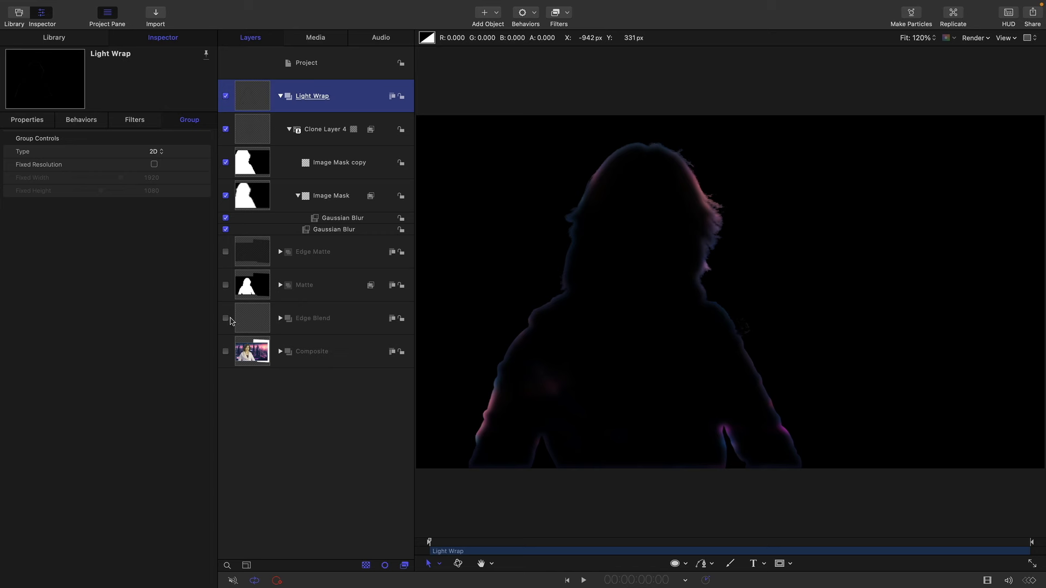
Step: Show the Edge Blend and Composite groups, and compare the composite with Light Wrap off and on
click(225, 319)
click(225, 352)
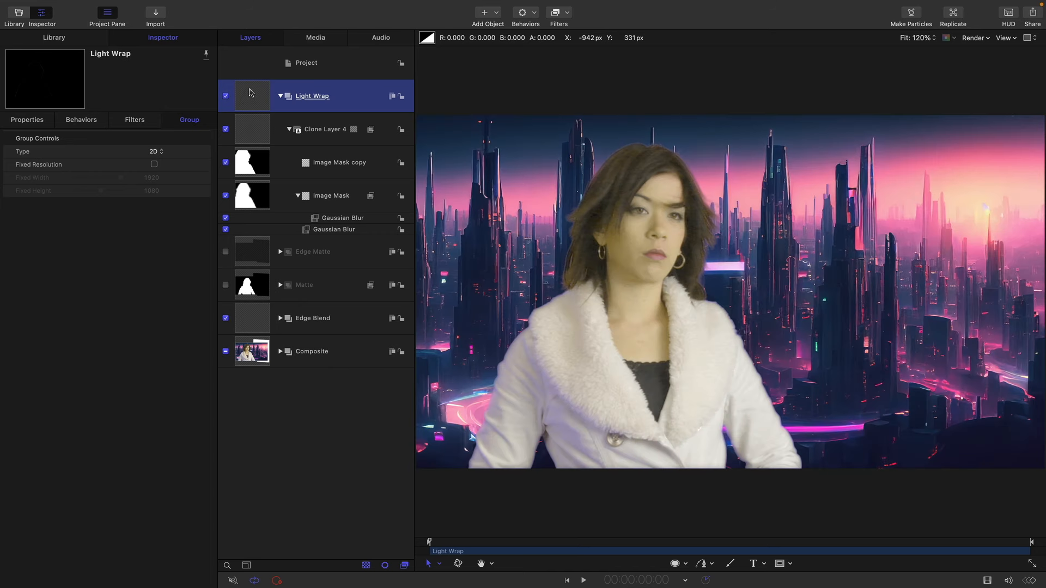
click(226, 96)
click(226, 97)
click(226, 97)
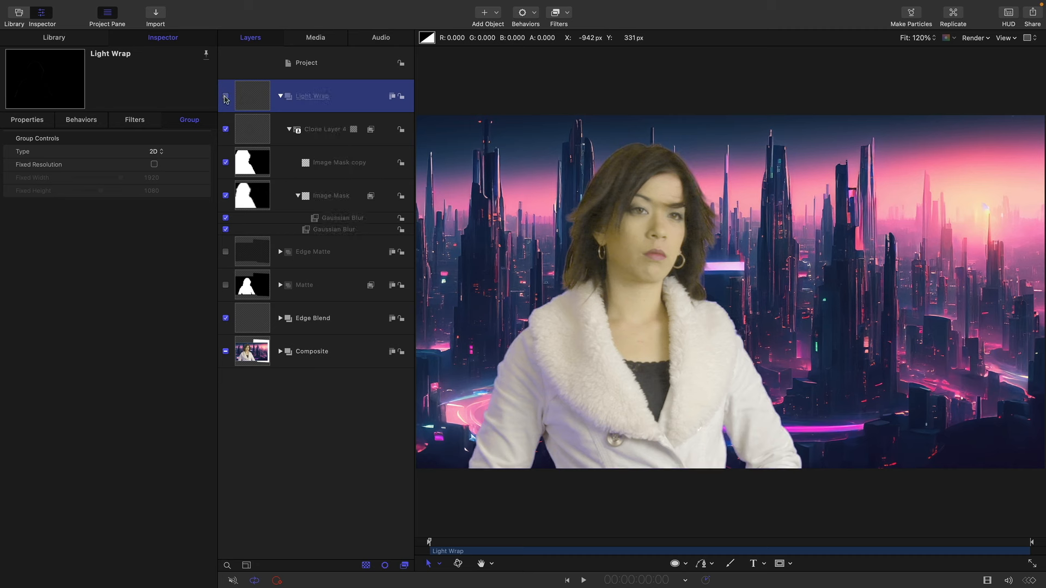
click(226, 97)
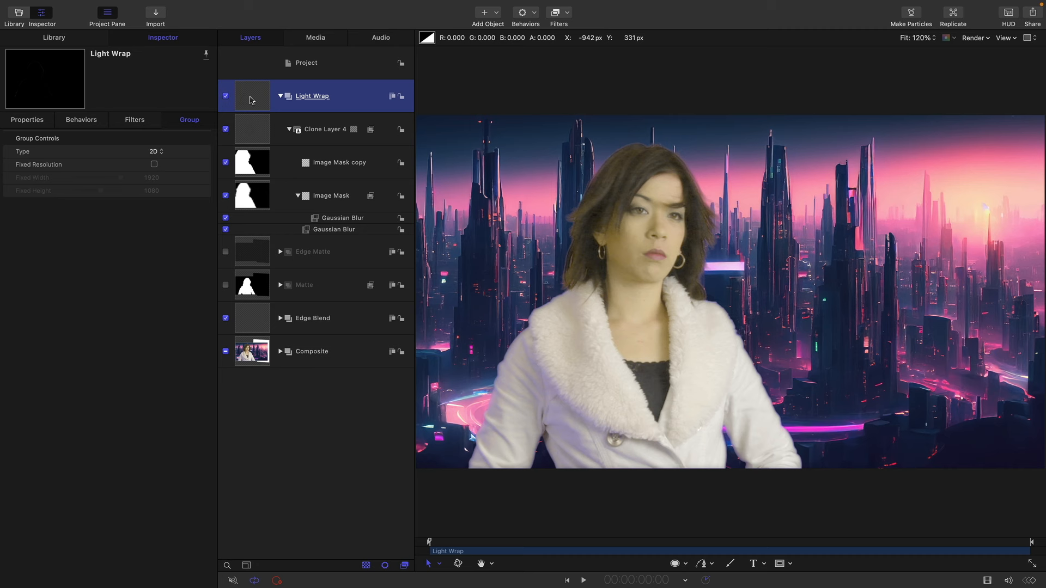
Step: Set the Light Wrap group's blend mode to Screen
click(30, 120)
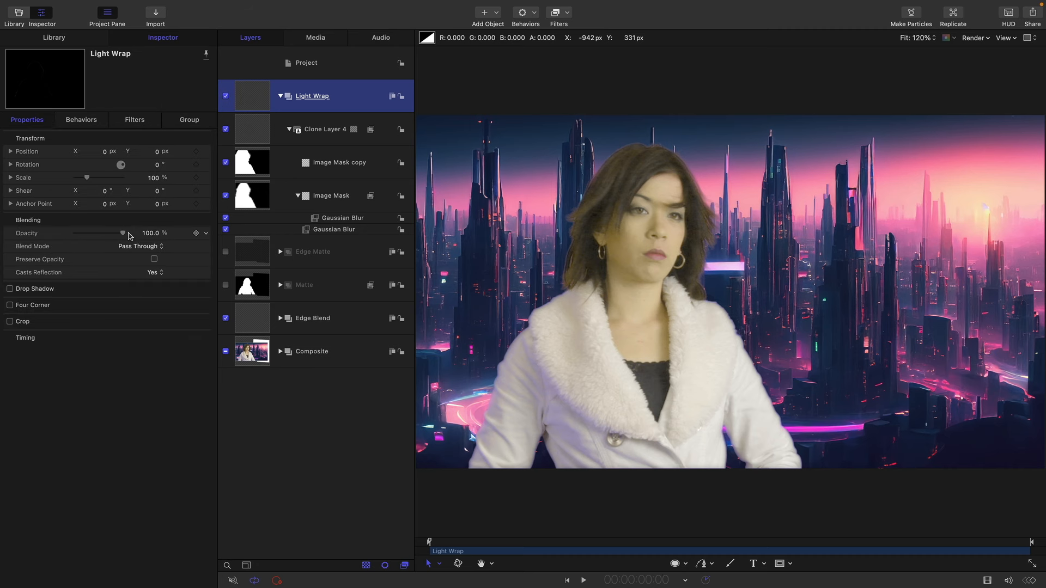
click(142, 249)
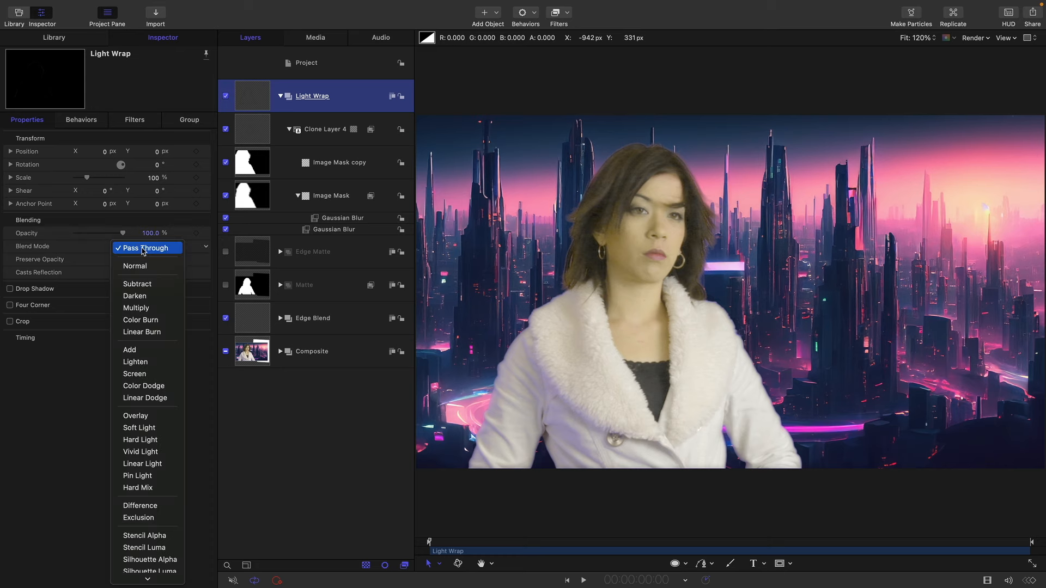
click(136, 374)
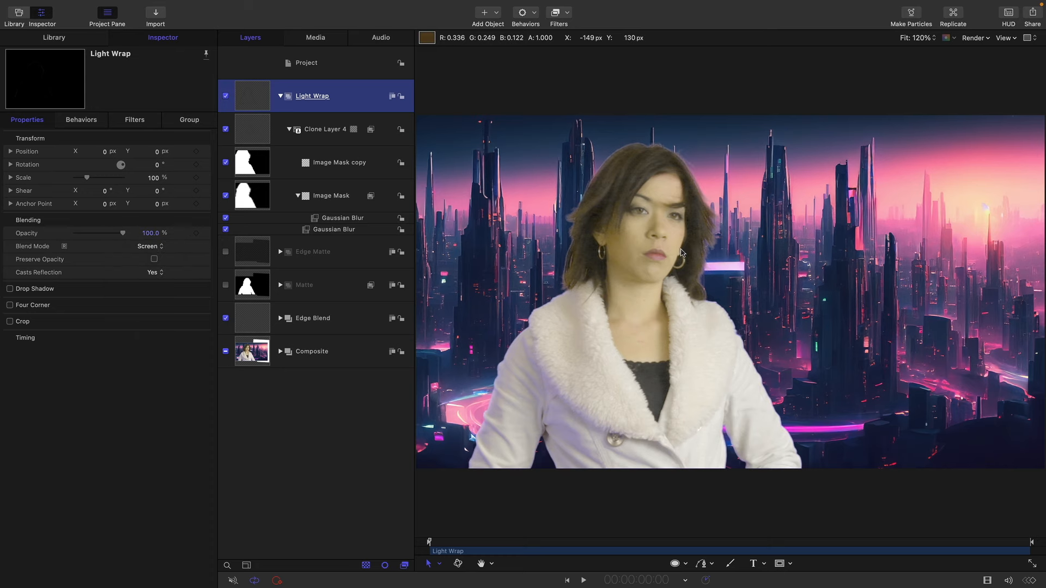
Step: Vary the Light Wrap group's opacity while checking the hair edges up close, settle on 51.15%, and keep the Screen blend mode
key(super+equal)
key(super+equal)
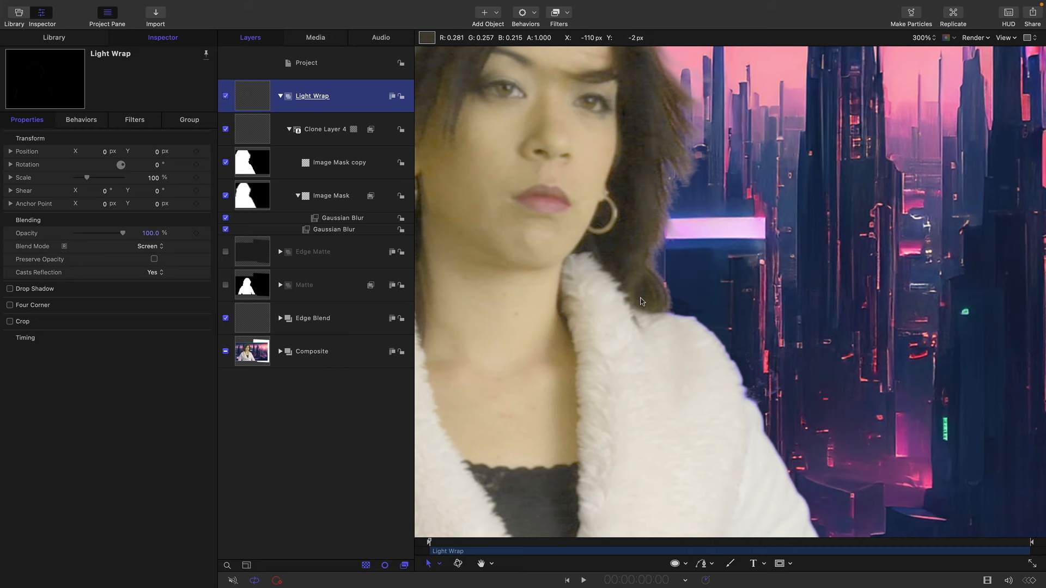
drag(642, 301, 745, 369)
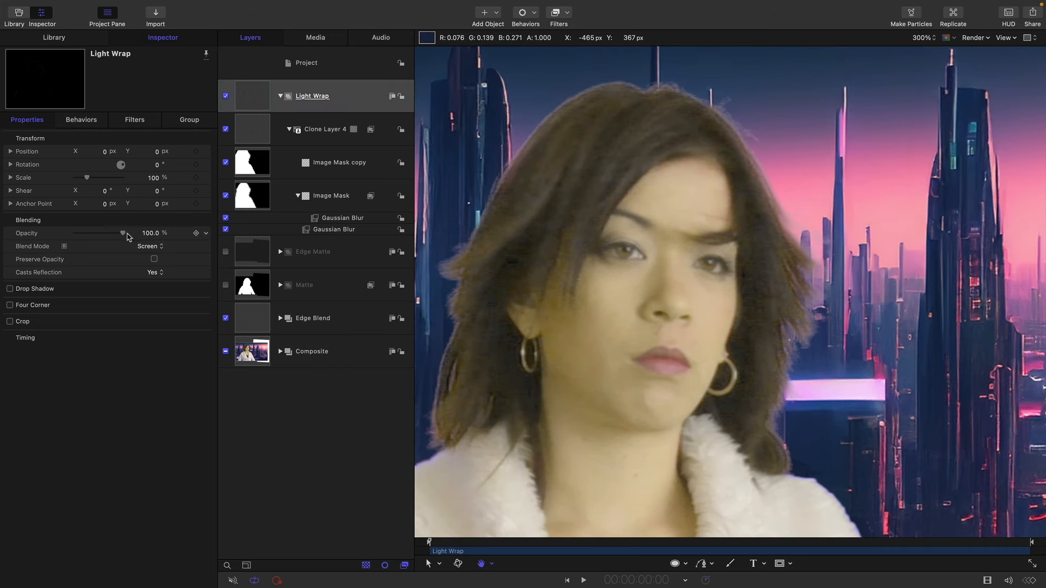
drag(127, 234, 2, 221)
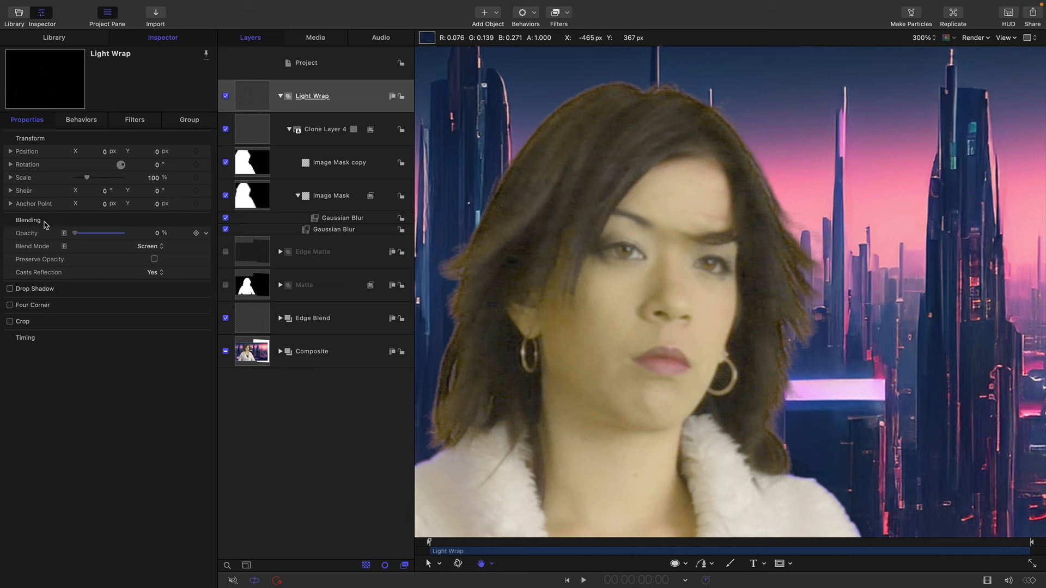
drag(45, 225, 82, 231)
drag(93, 228, 101, 240)
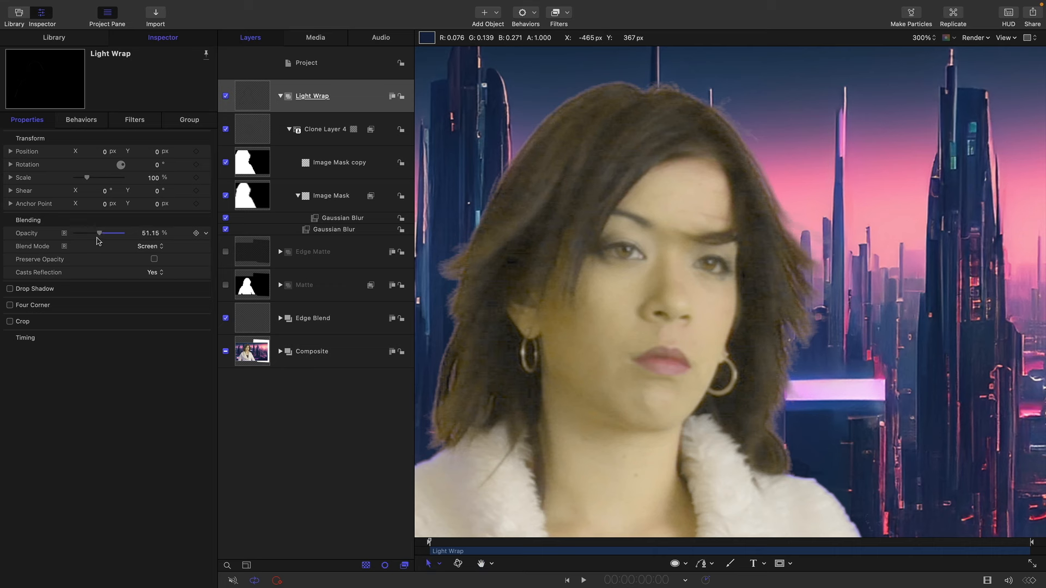
click(151, 248)
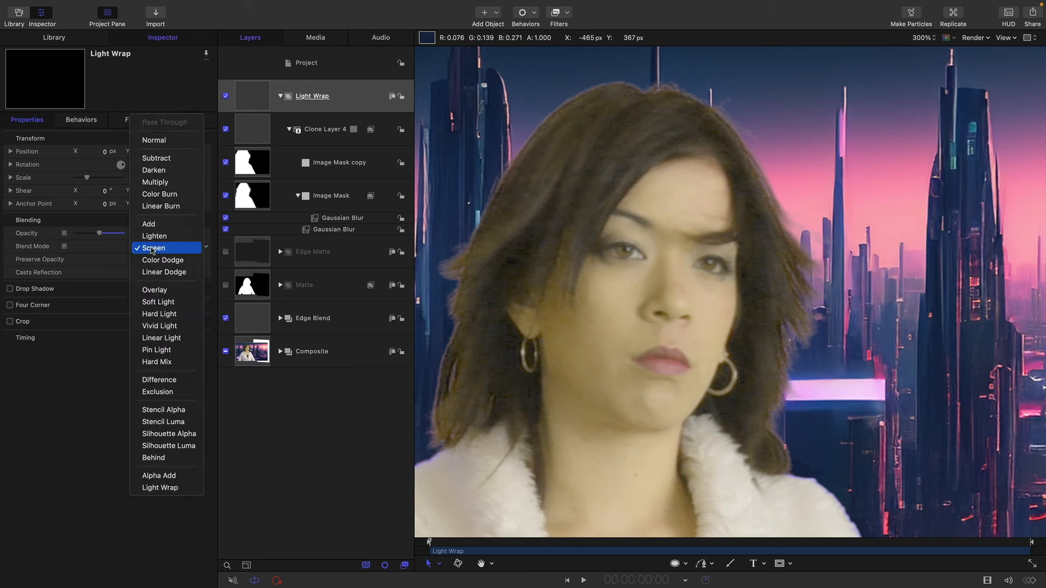
click(151, 248)
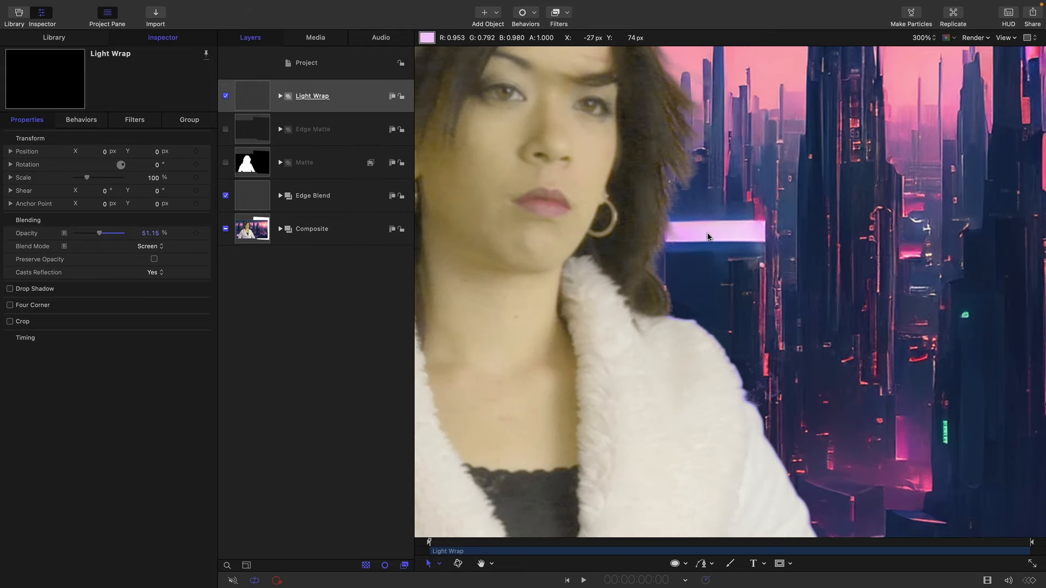
Step: Try higher Gaussian Blur amounts on the Image Mask, up to about 439, reset it to 100, and collapse the Light Wrap group
scroll(707, 237, up, 5)
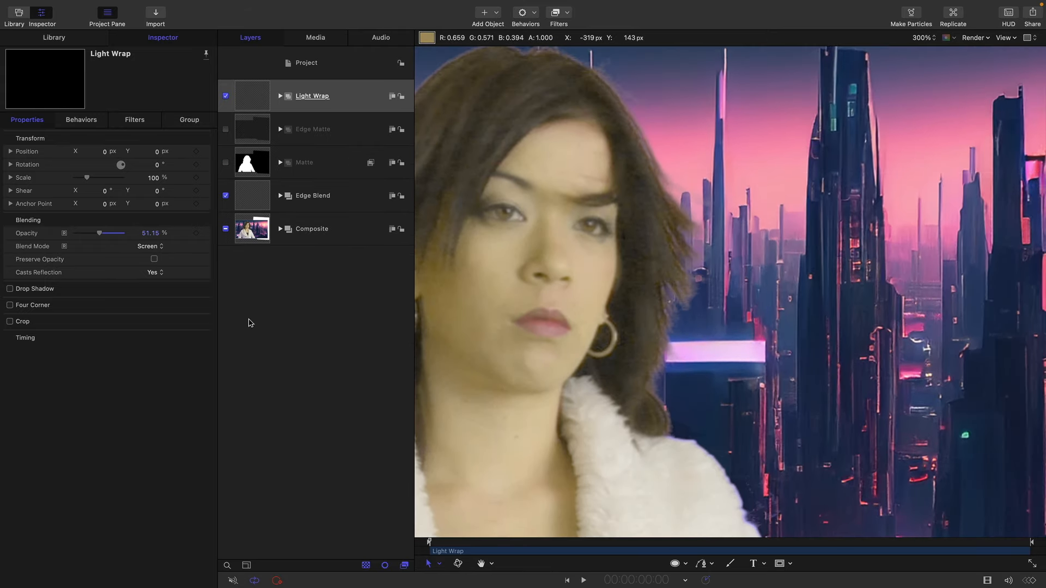
click(280, 96)
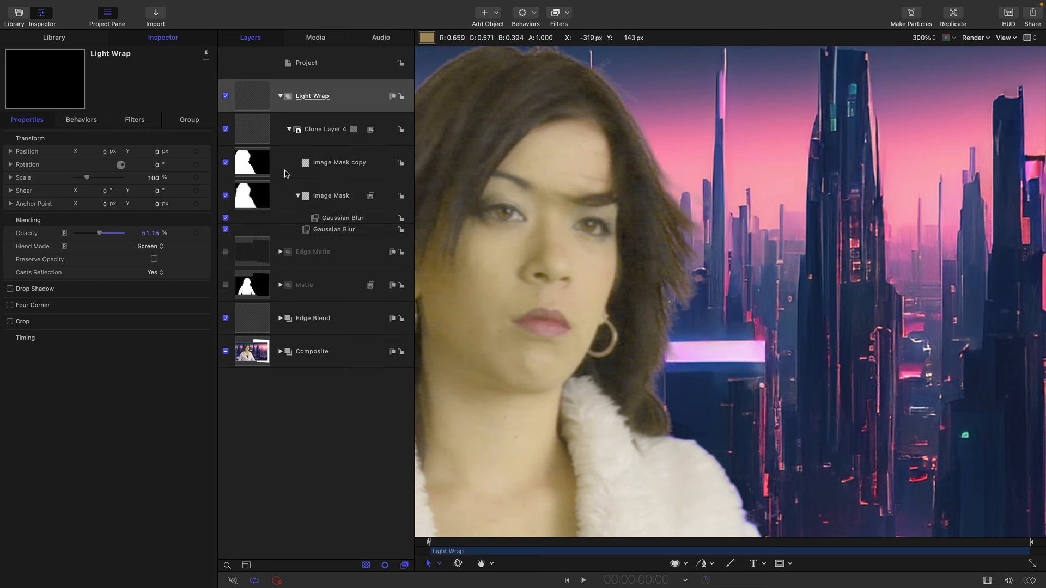
click(329, 210)
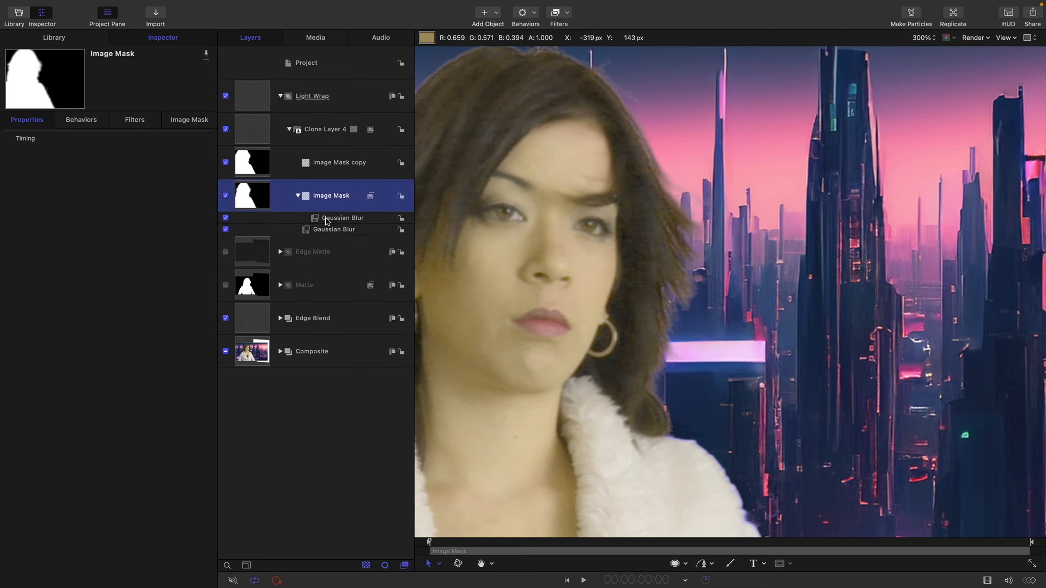
click(326, 218)
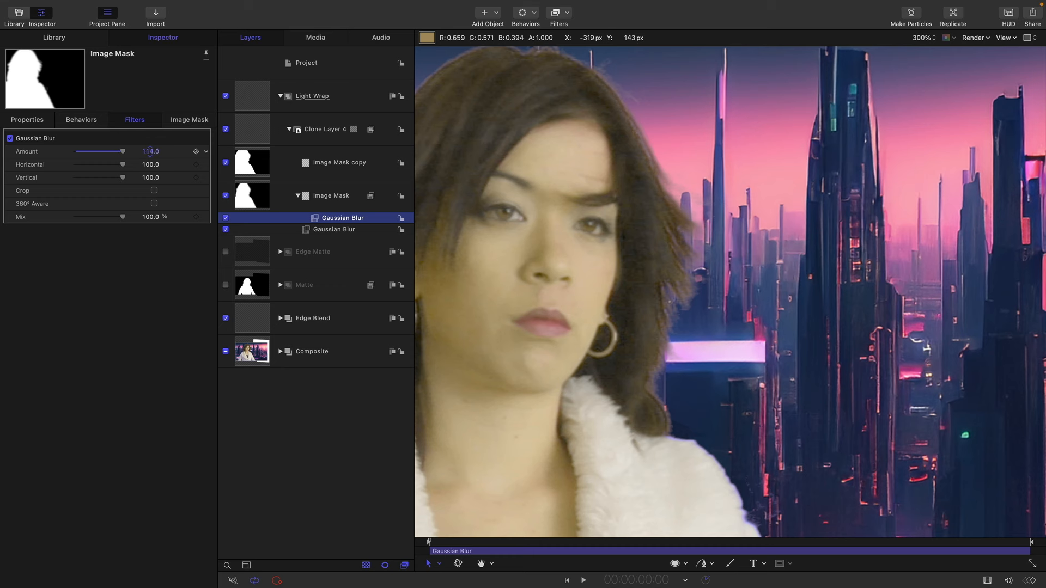
drag(150, 151, 150, 151)
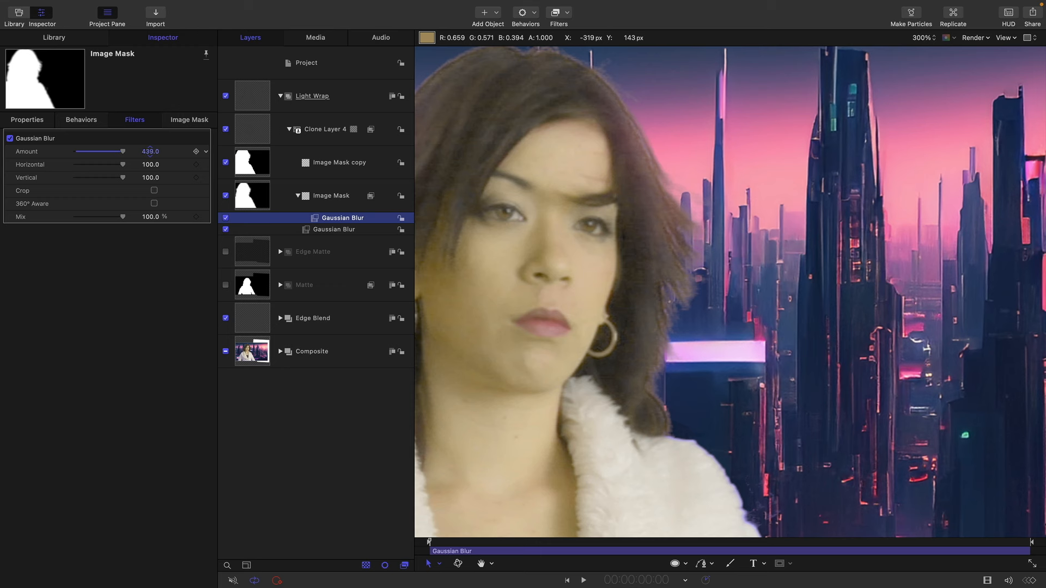
click(150, 151)
text(100)
key(Return)
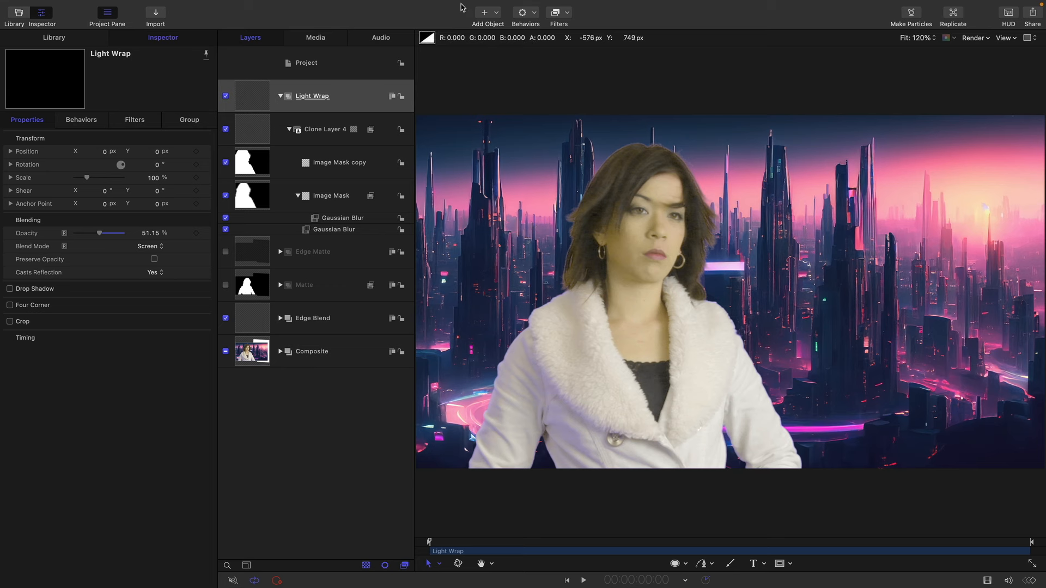
click(281, 97)
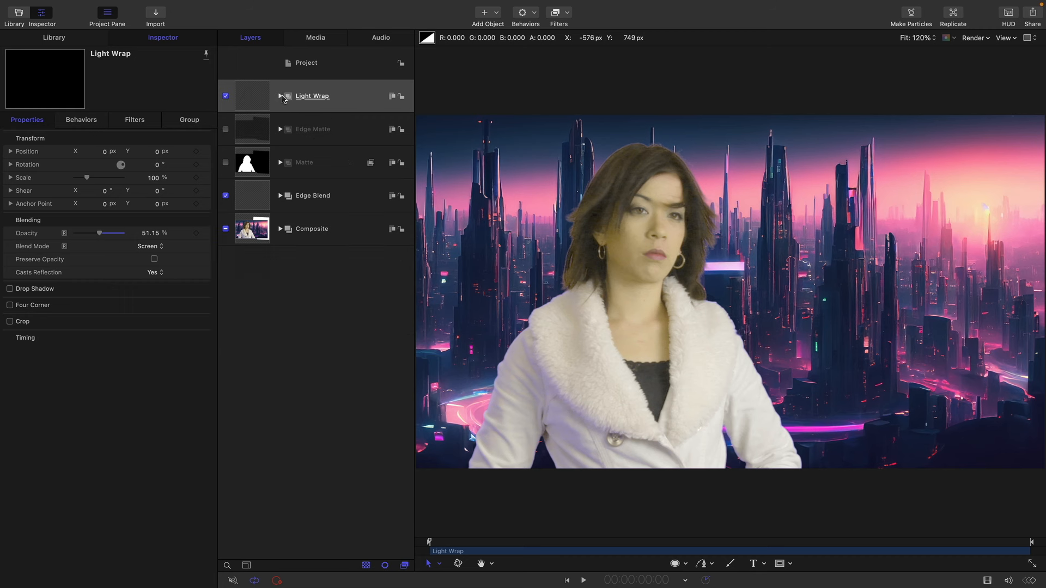